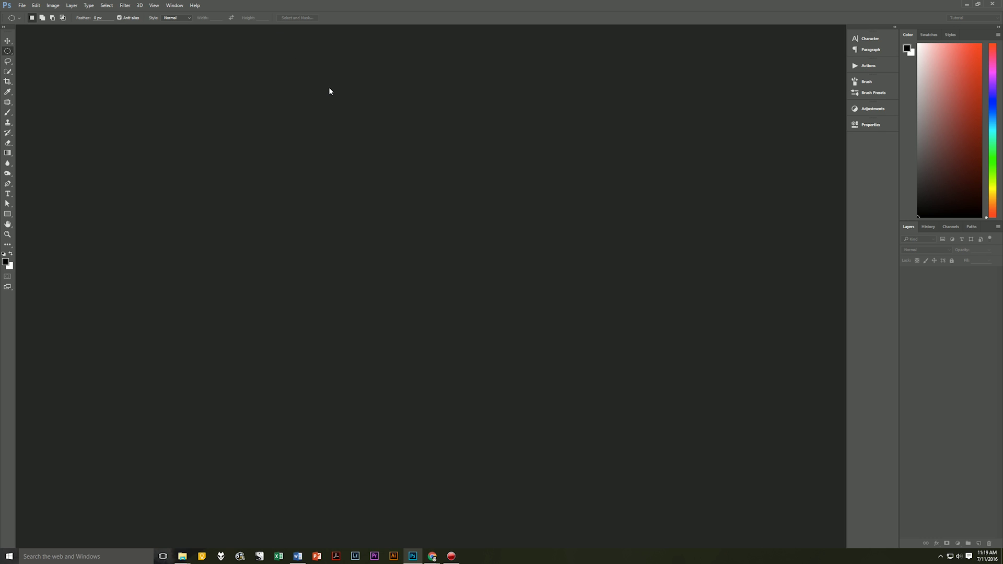
Show the Actions panel, start a new action set, then cancel the New Set dialog.
left_click(175, 6)
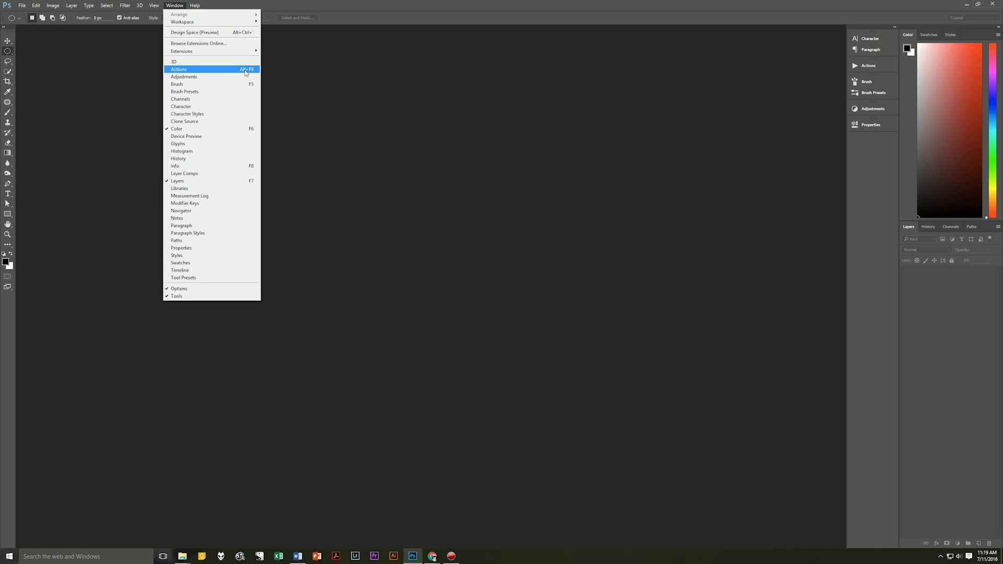
left_click(179, 72)
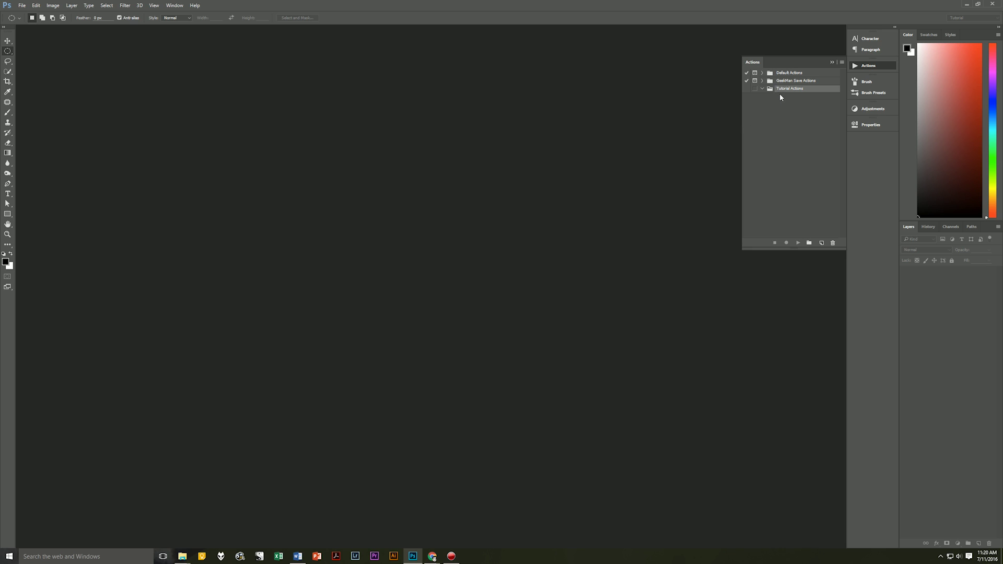
left_click(809, 242)
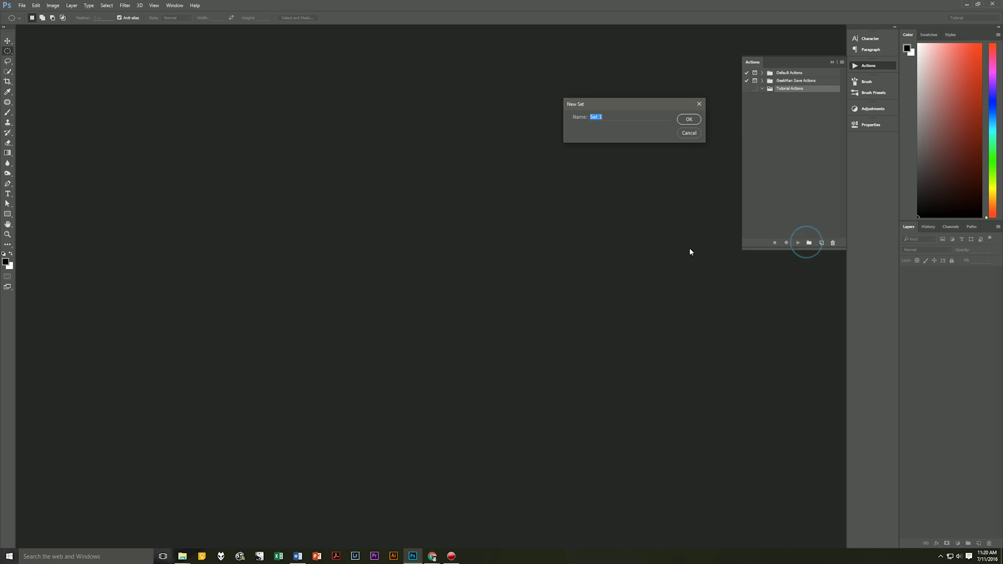
left_click(686, 136)
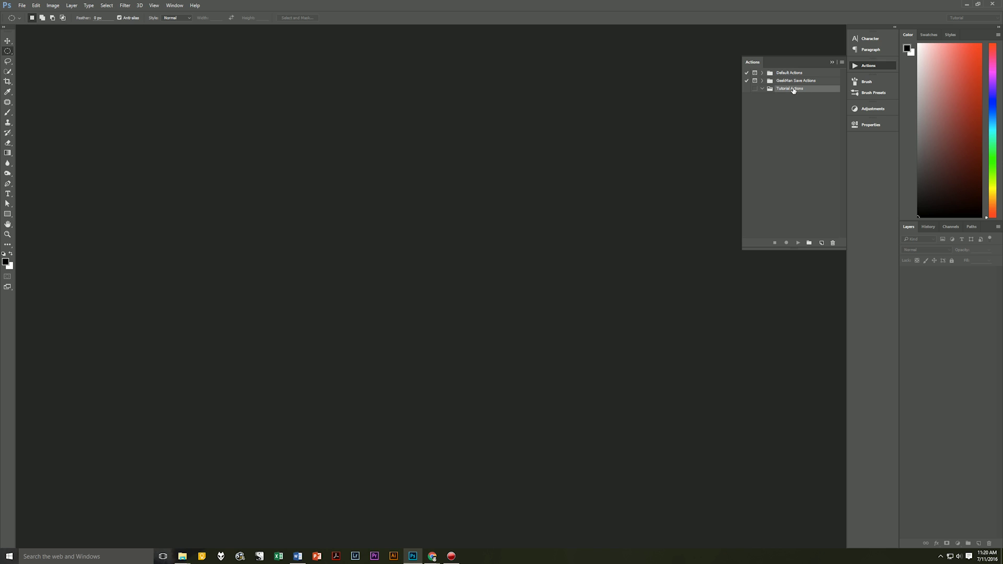
Create a Red action 'Glass Sphere' in Tutorial Actions with no function key, and start recording.
left_click(821, 244)
left_click_drag(621, 104, 543, 131)
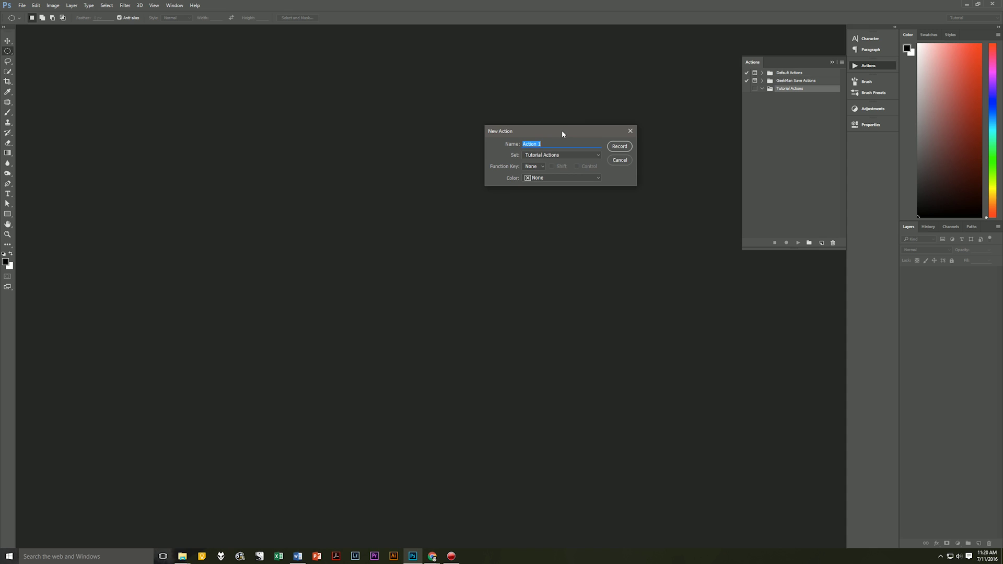
type("Glass Sphere")
left_click(551, 155)
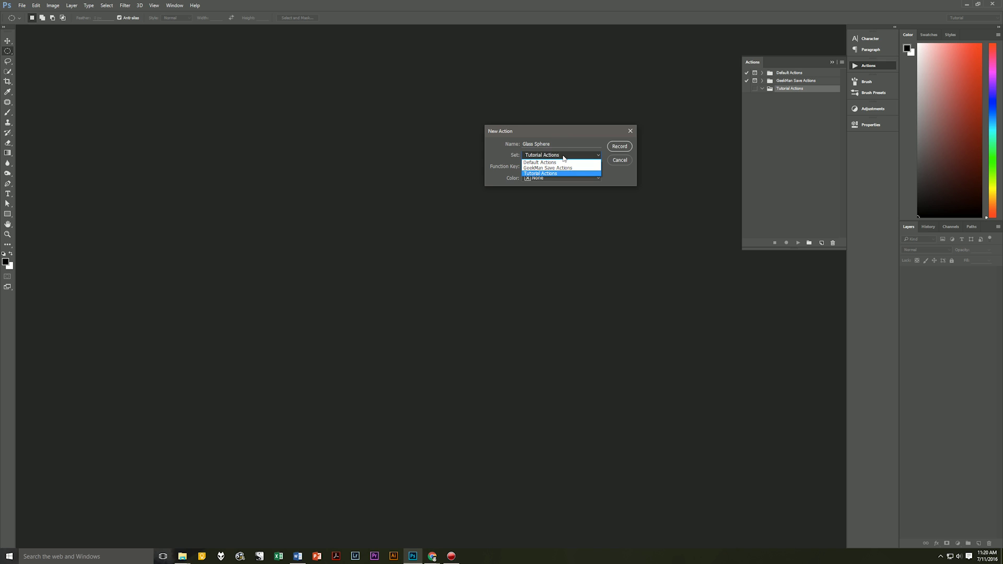
left_click(563, 156)
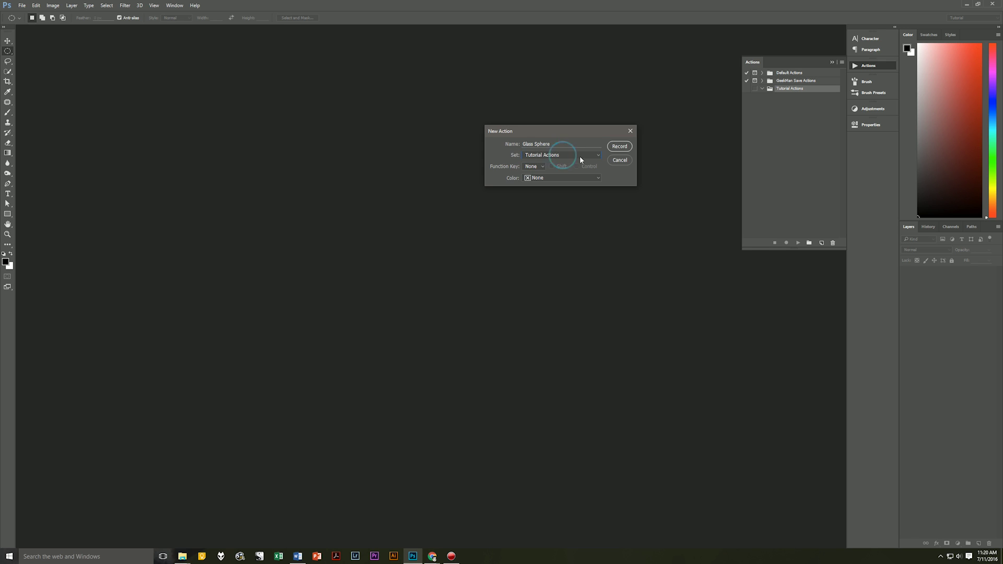
left_click(539, 167)
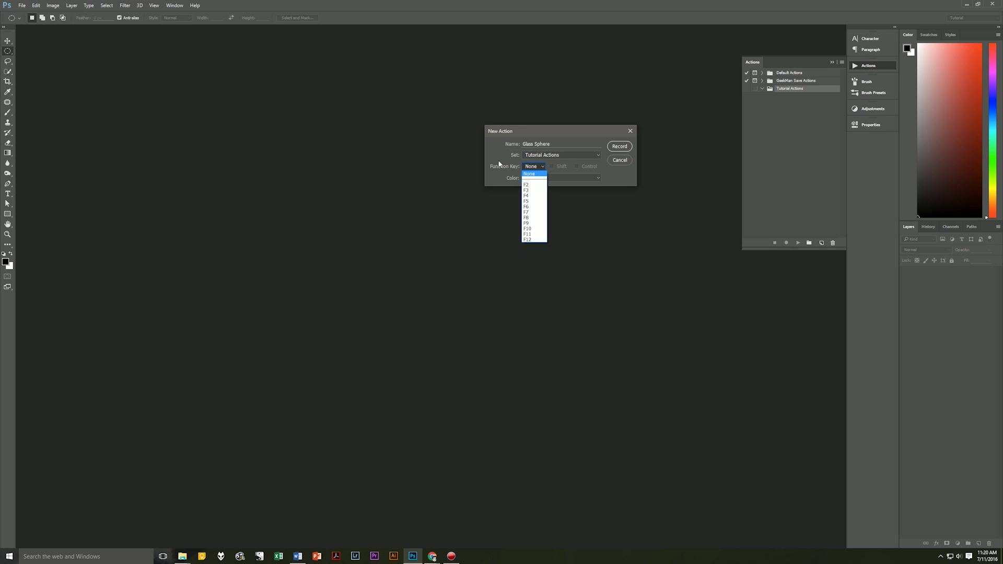
left_click(619, 173)
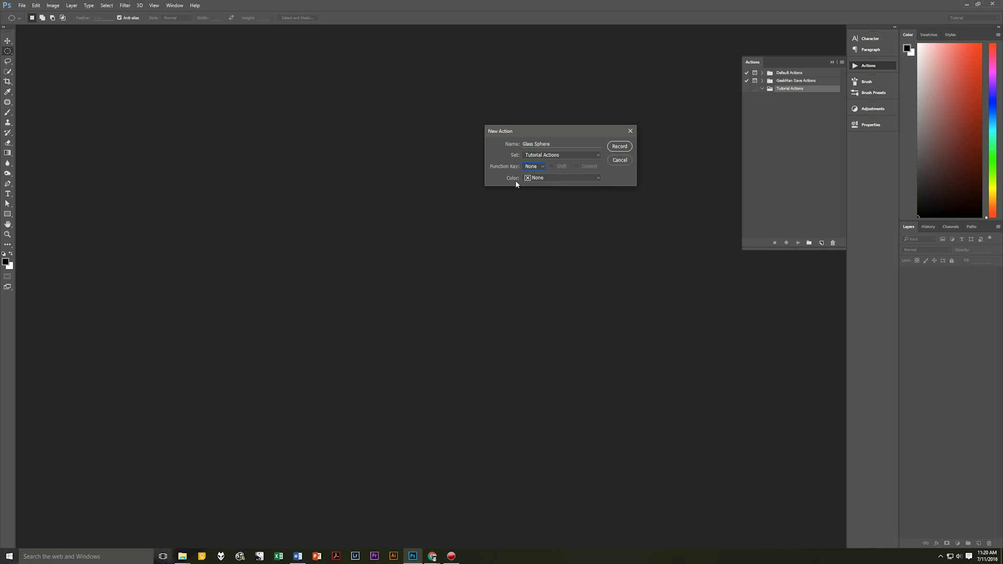
left_click(549, 178)
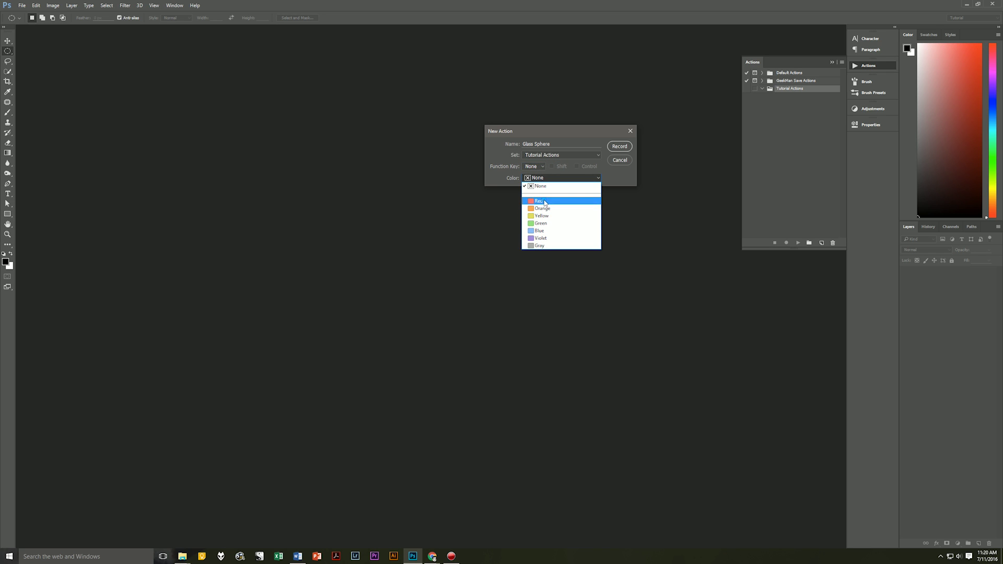
left_click(543, 200)
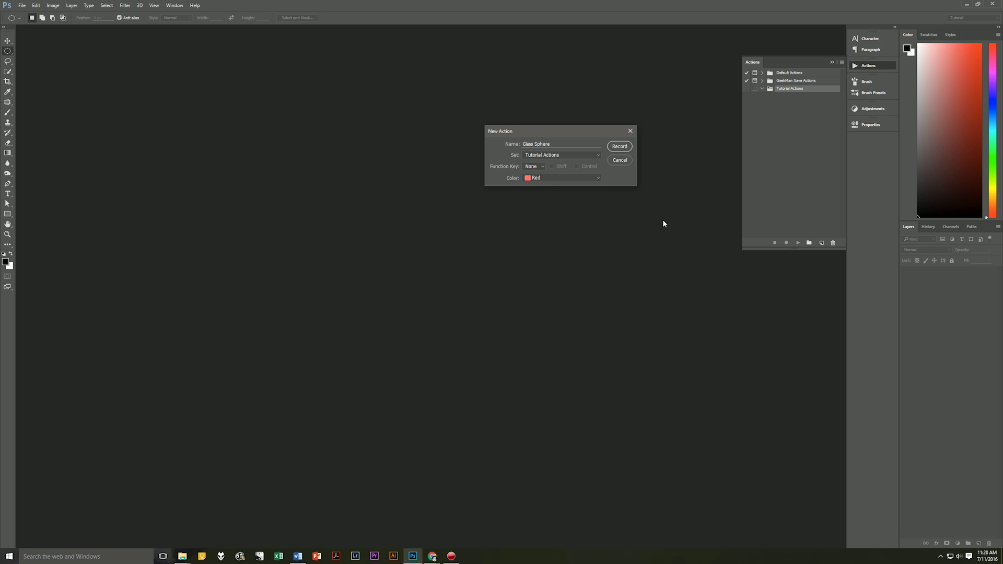
left_click(621, 147)
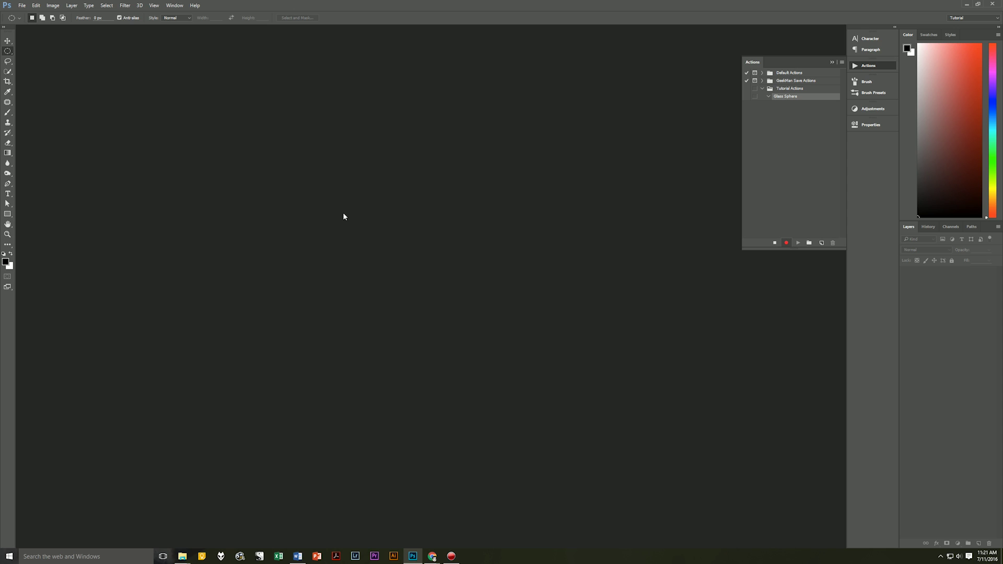
Start a new document named Glass Sphere using the Tutorial 2500 X 2500 preset.
key("ctrl+n")
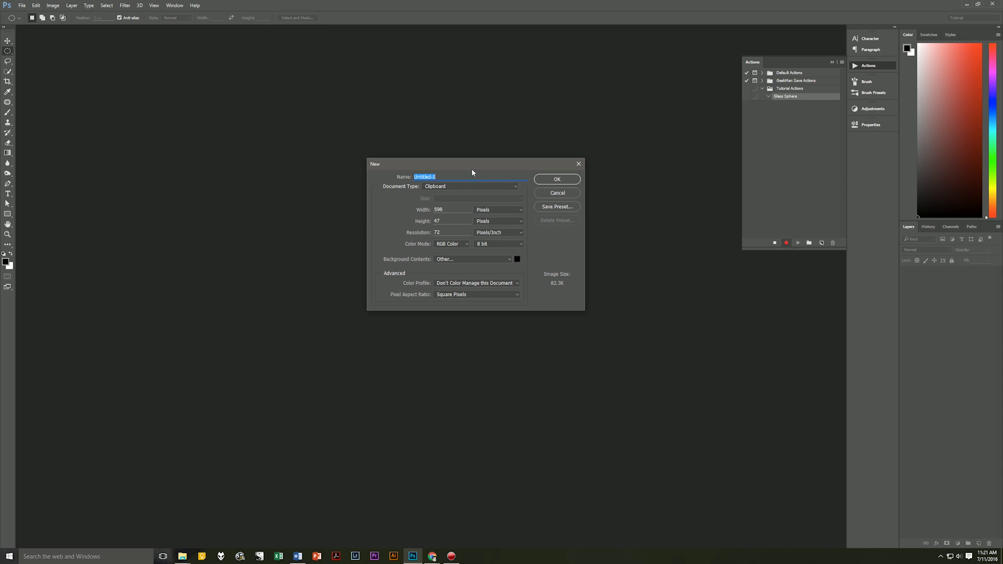
left_click_drag(474, 161, 486, 186)
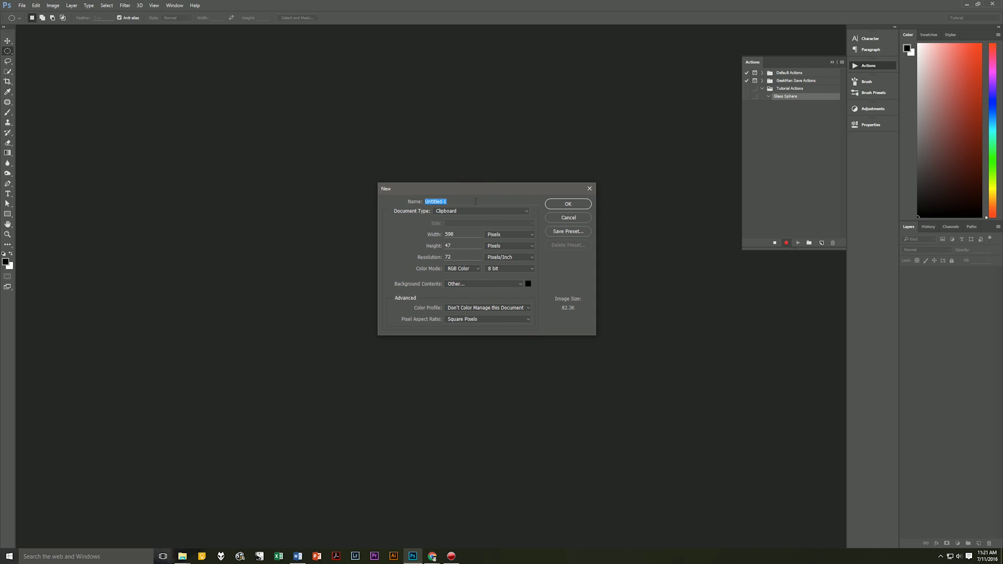
left_click(575, 217)
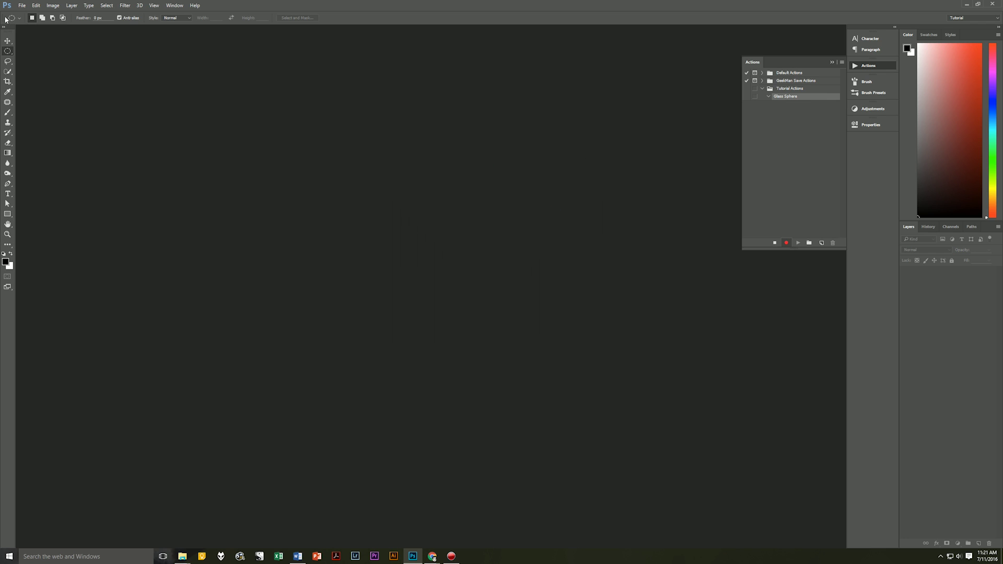
left_click(21, 5)
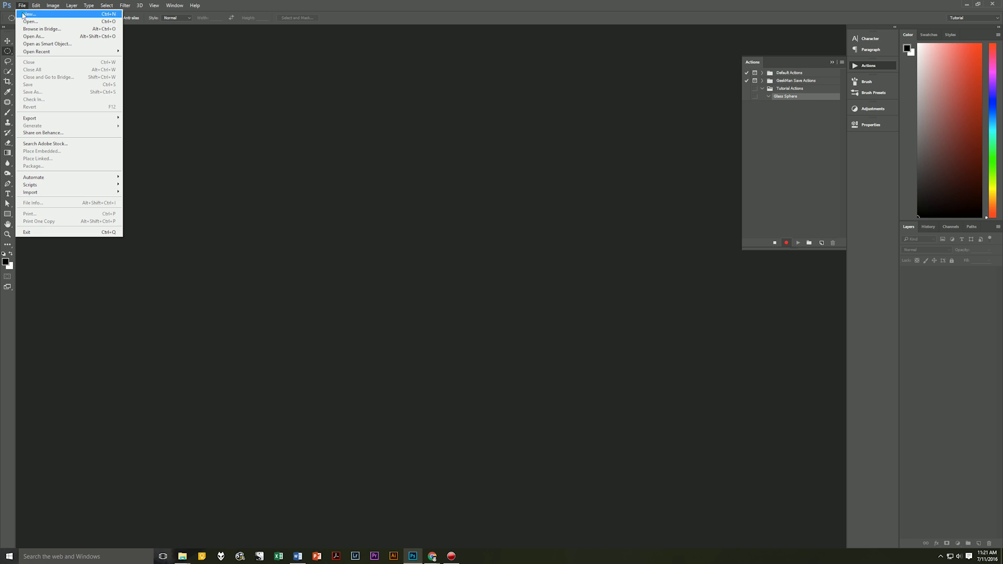
left_click(28, 15)
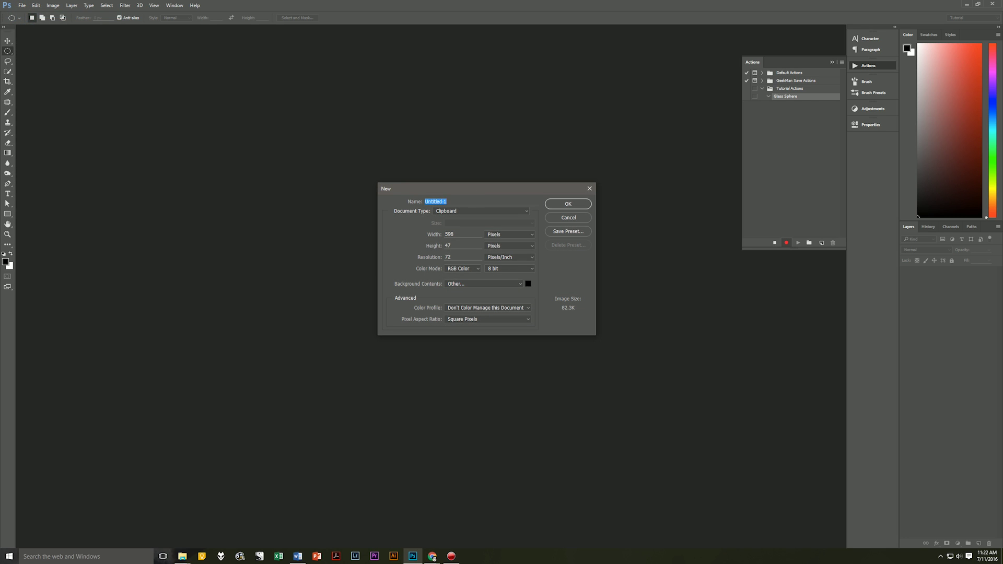
type("Glass Sphere")
left_click(469, 208)
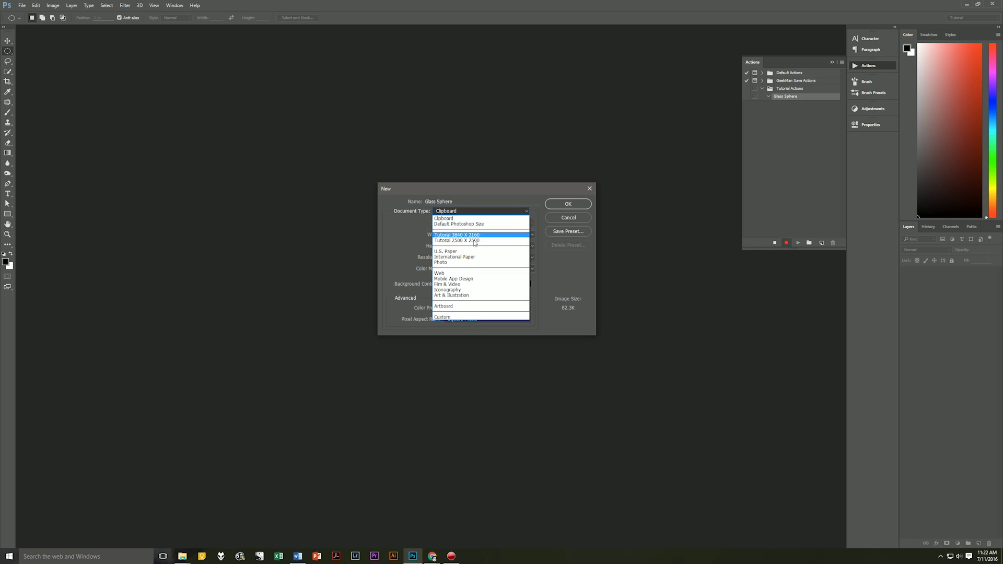
left_click(468, 228)
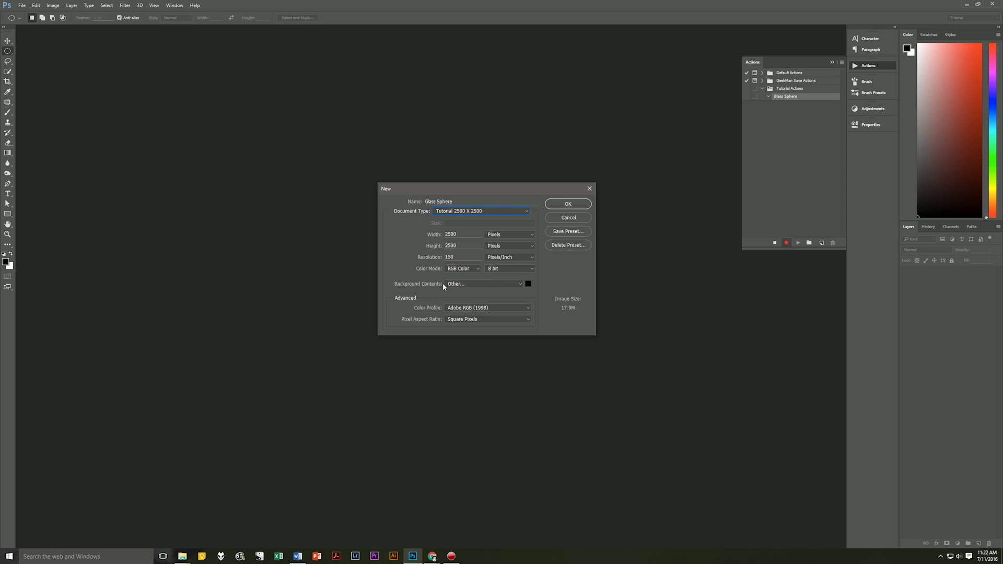
Set the background contents colour to black and create the document.
left_click(529, 285)
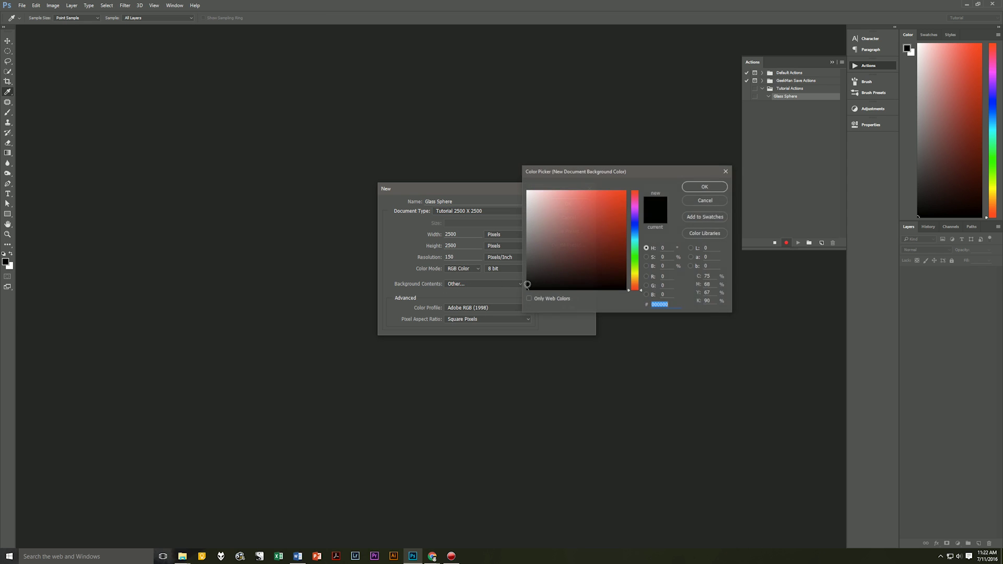
left_click_drag(597, 172, 630, 217)
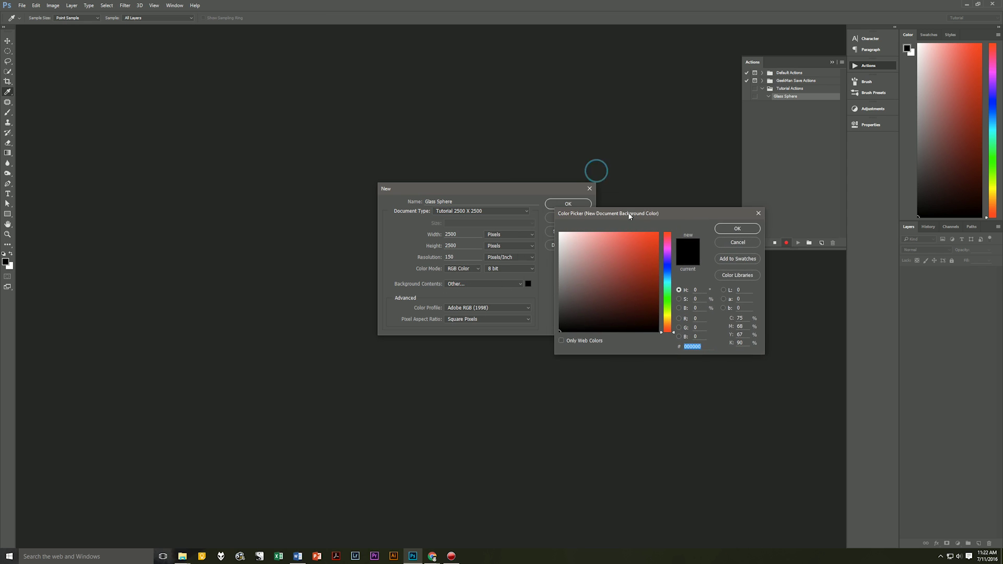
left_click(562, 340)
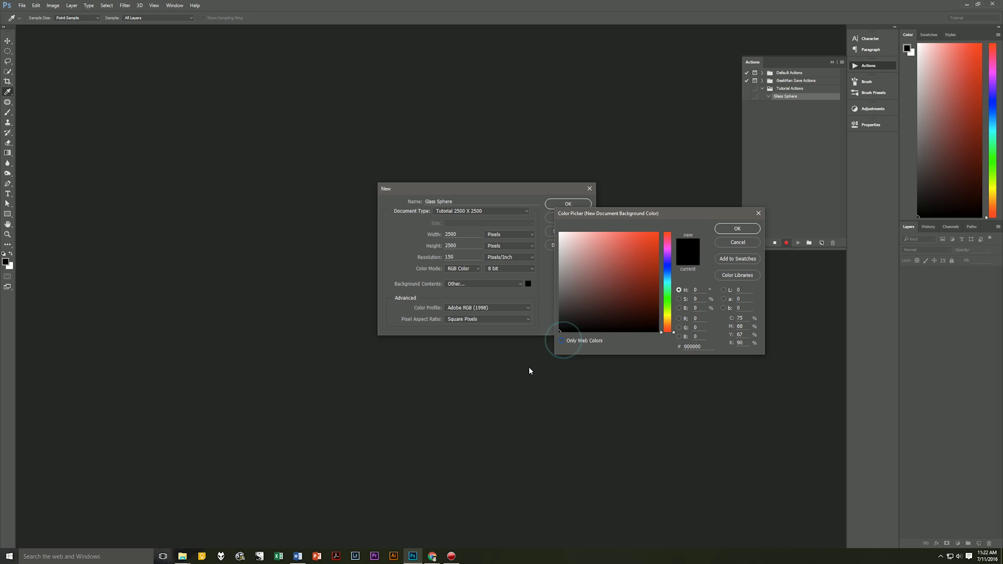
left_click(738, 228)
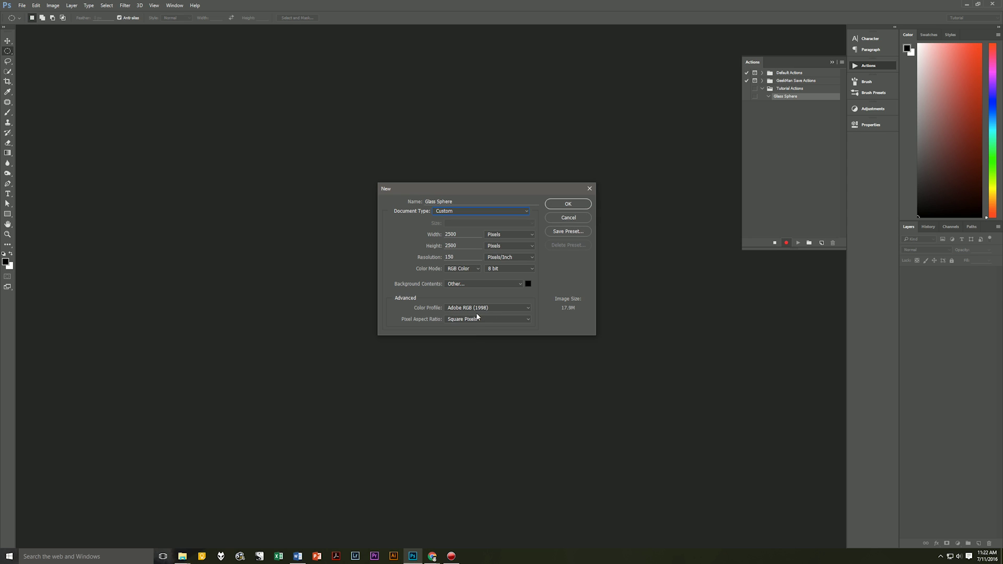
left_click(567, 204)
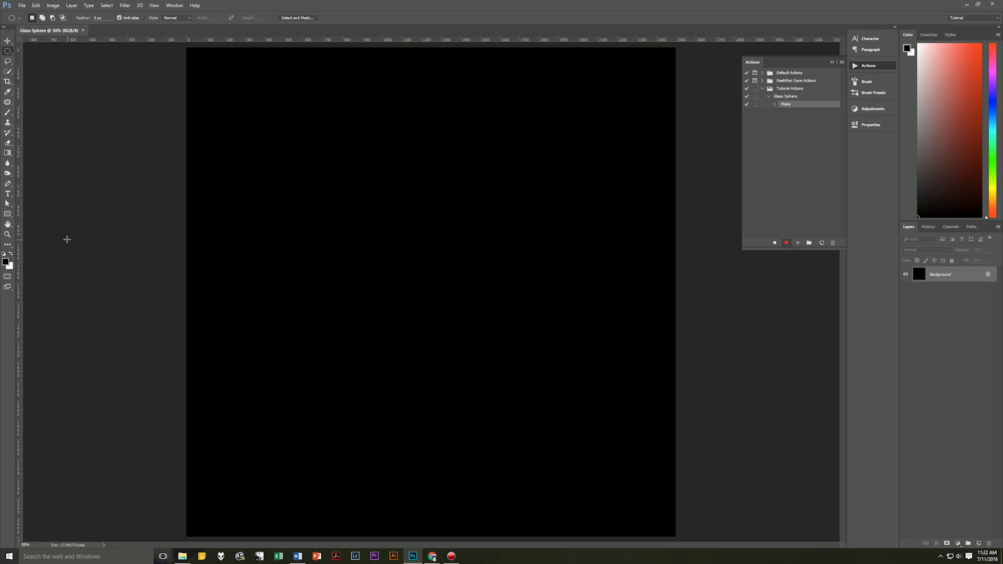
Reset default colours, then add a new empty layer renamed DelMe.
key("d")
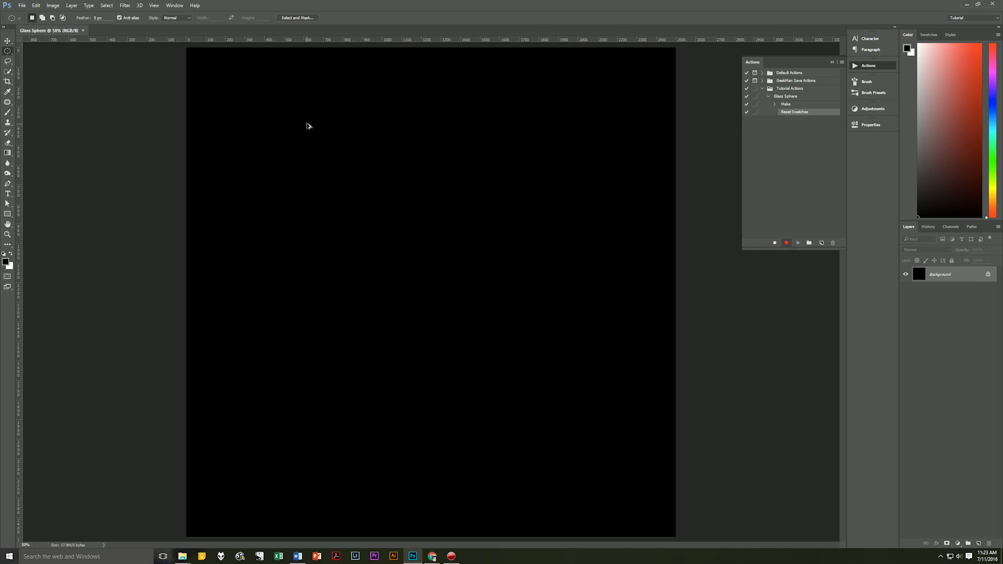
key("ctrl+shift+alt+n")
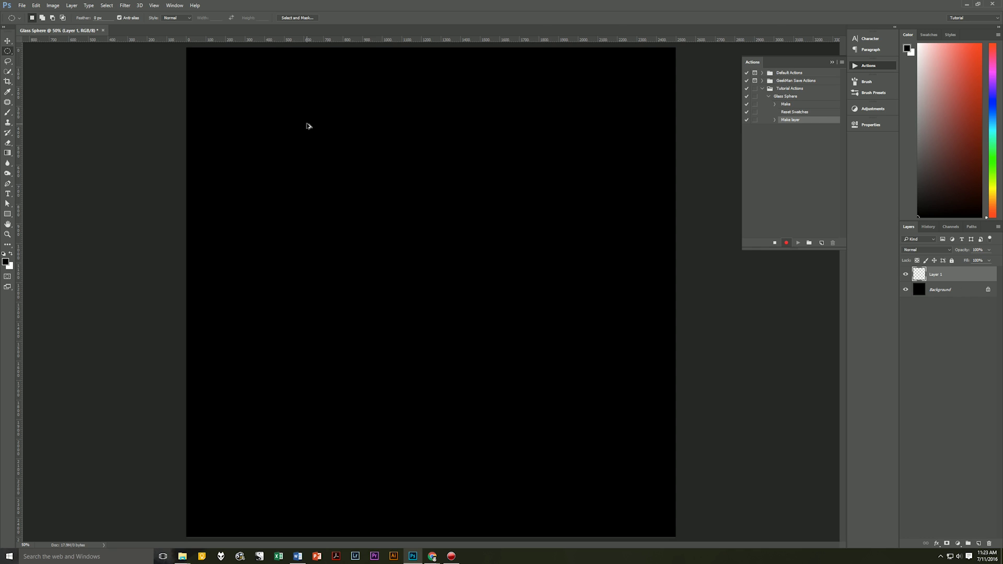
double_click(935, 274)
type("G")
type("elM")
type("a")
key("Return")
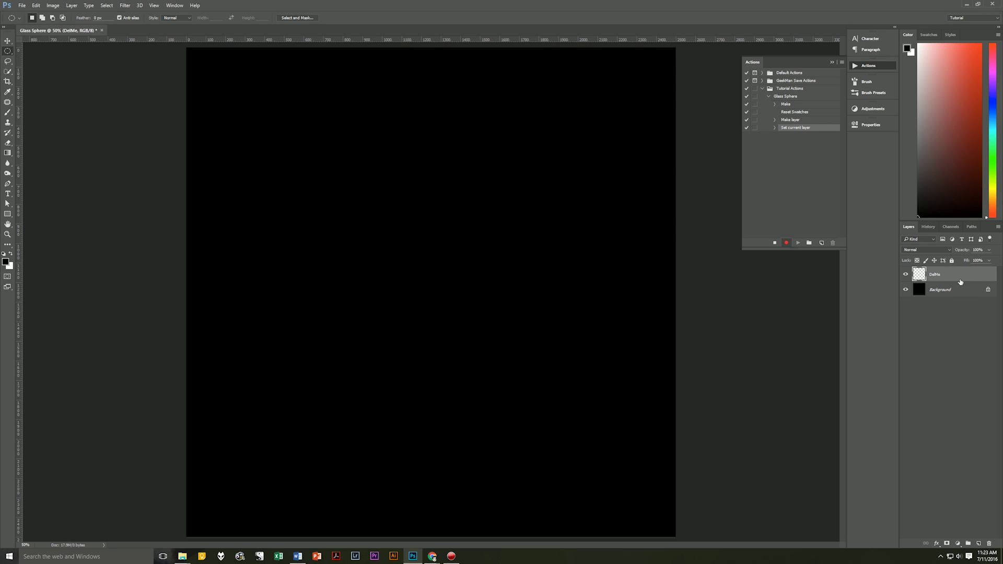
Fill the DelMe layer with Black at Normal mode and 100% opacity.
left_click(40, 6)
left_click(63, 120)
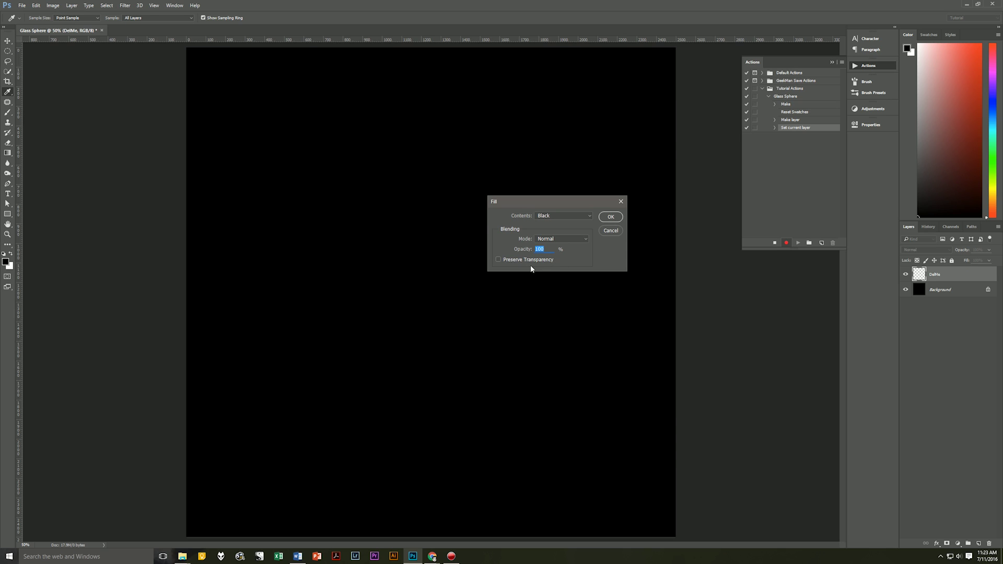
left_click(608, 217)
key("m")
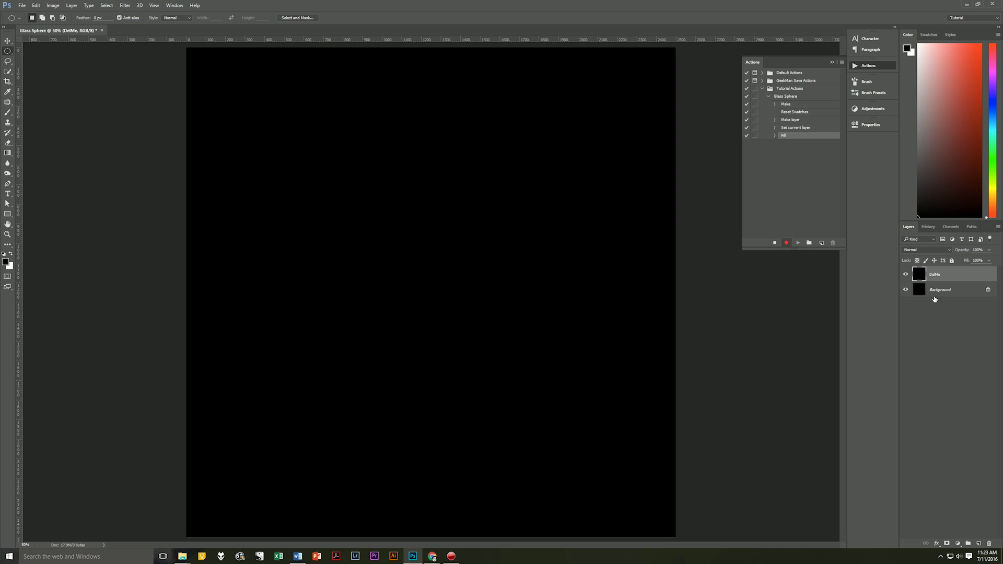
left_click(976, 276)
In Lens Flare, position the flare centre slightly above the middle of the preview.
left_click(126, 5)
mouse_move(154, 129)
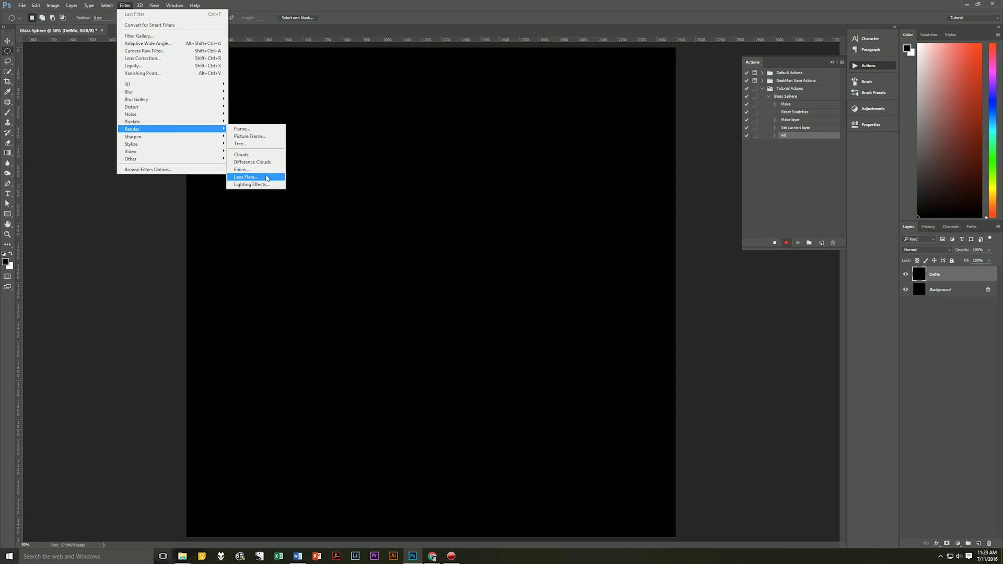
left_click(264, 177)
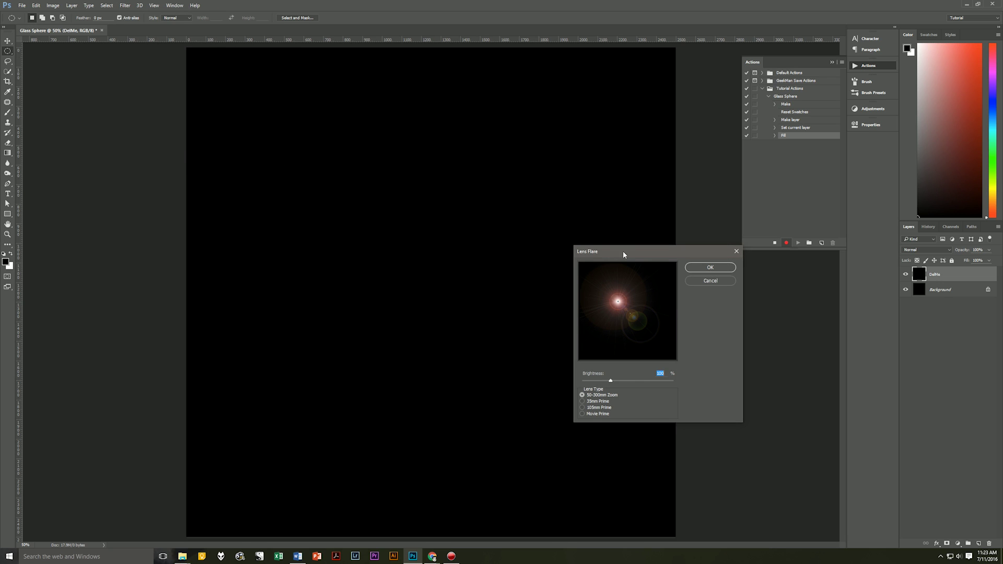
left_click_drag(623, 255, 457, 144)
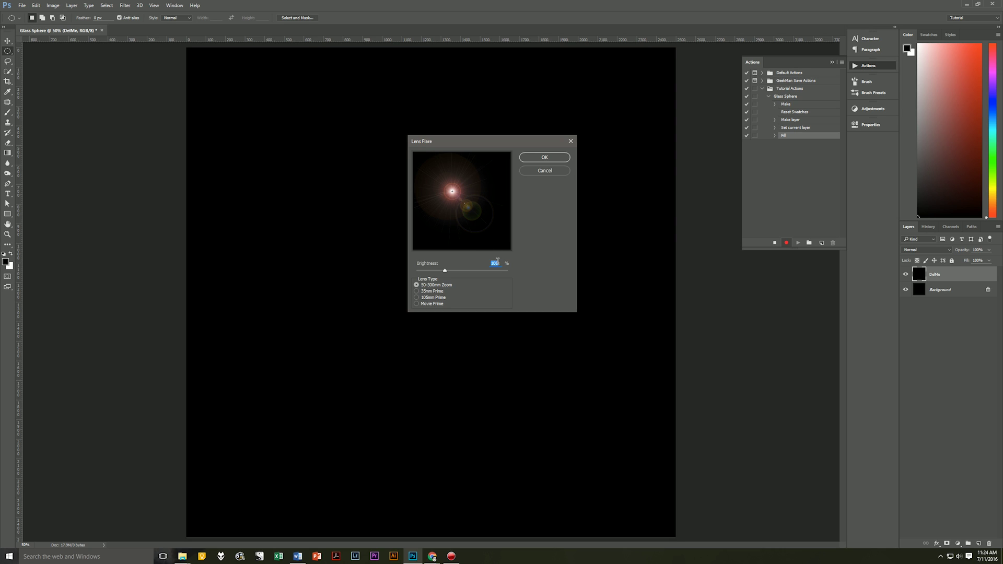
left_click_drag(452, 191, 461, 181)
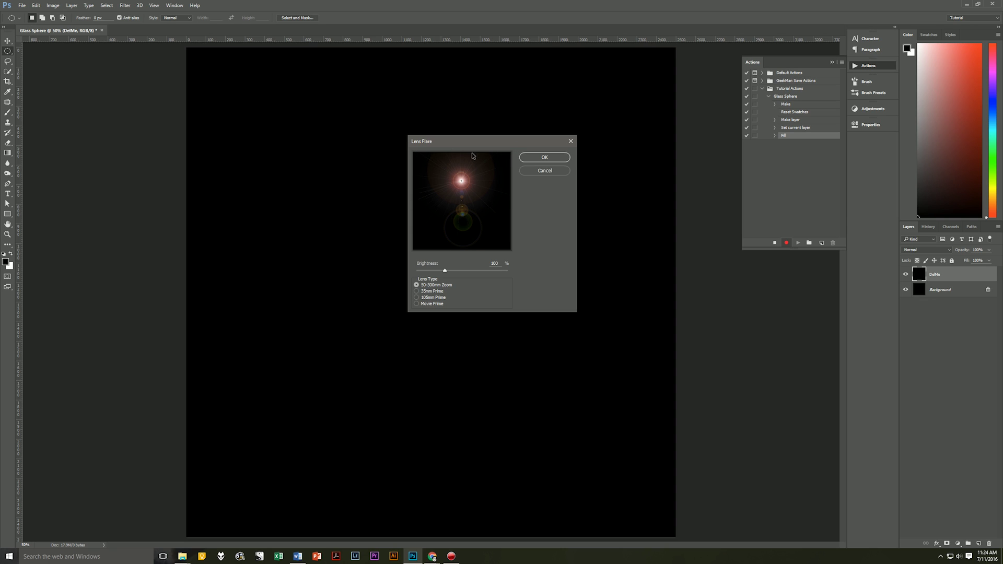
left_click_drag(462, 180, 463, 183)
Set Brightness to 115 with the 50-300mm Zoom lens type and apply the flare.
double_click(495, 263)
type("115")
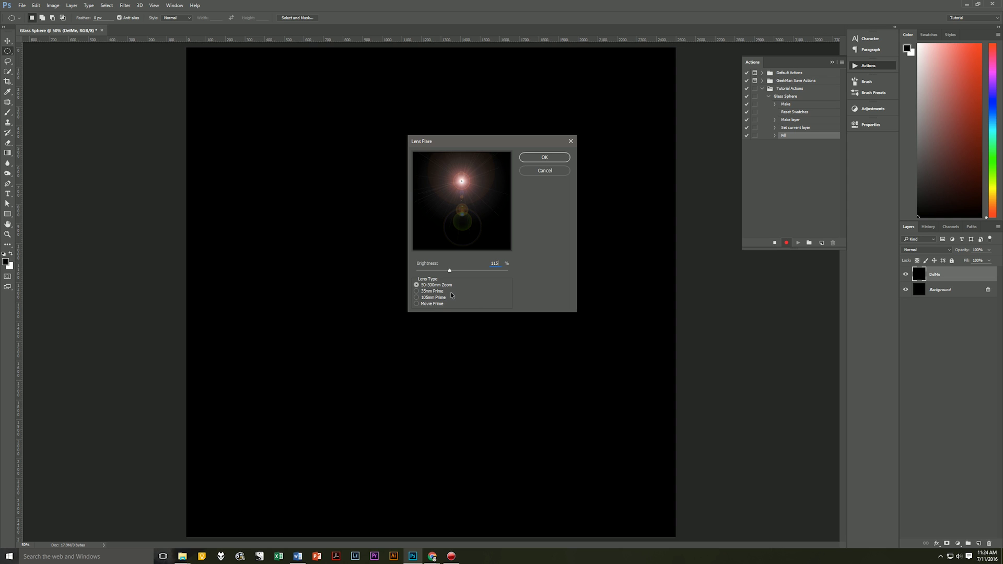
left_click(417, 291)
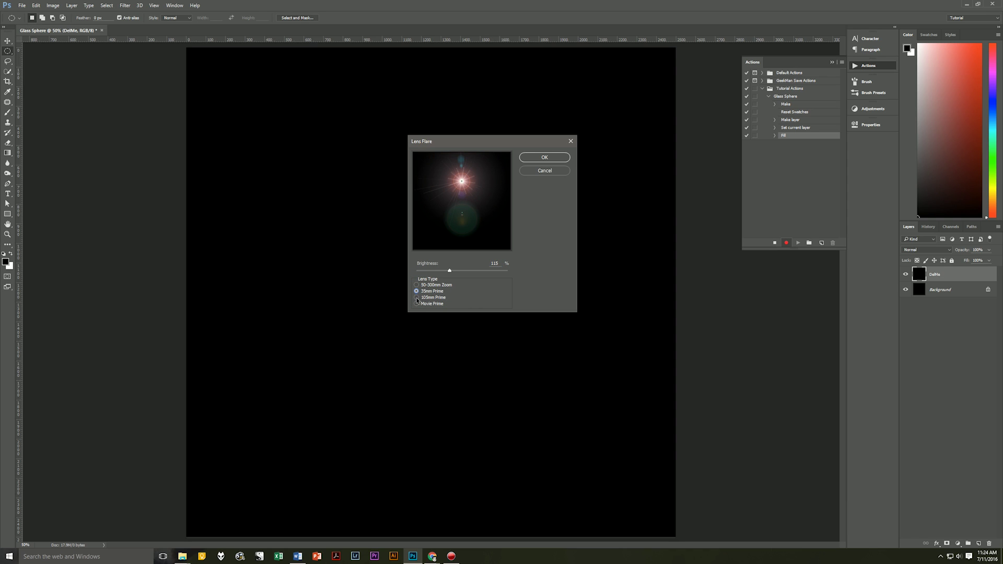
left_click(417, 297)
left_click(416, 304)
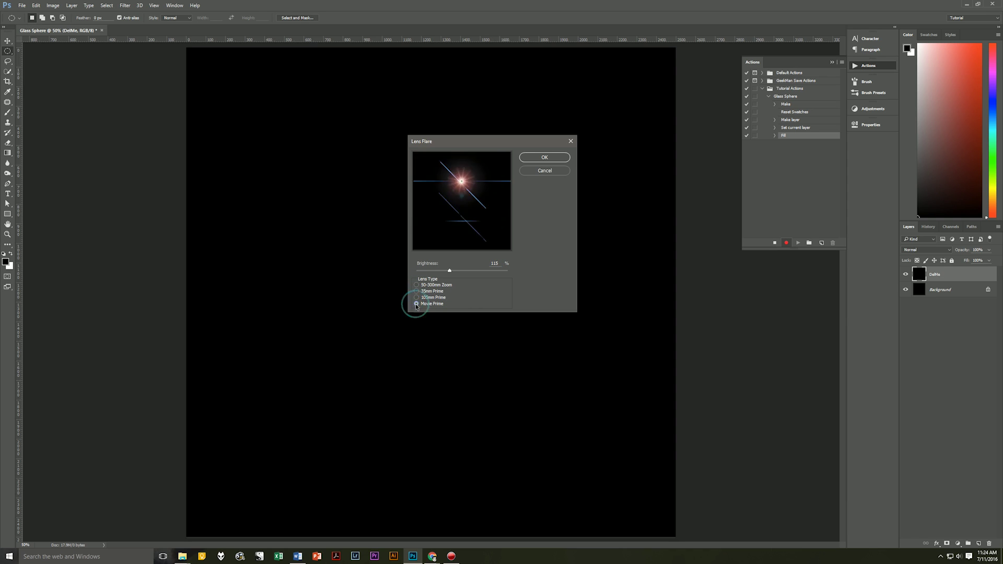
left_click(417, 285)
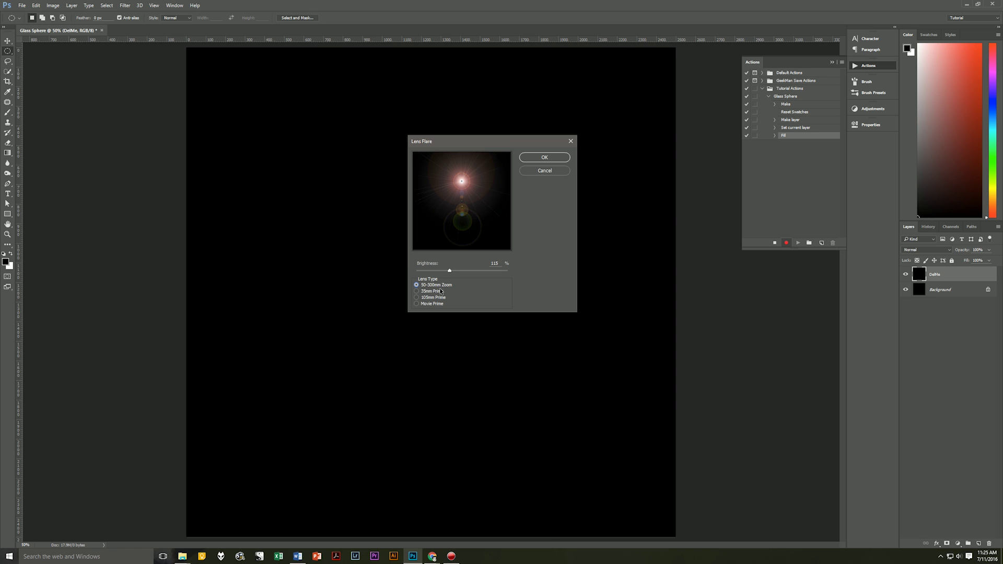
left_click(544, 157)
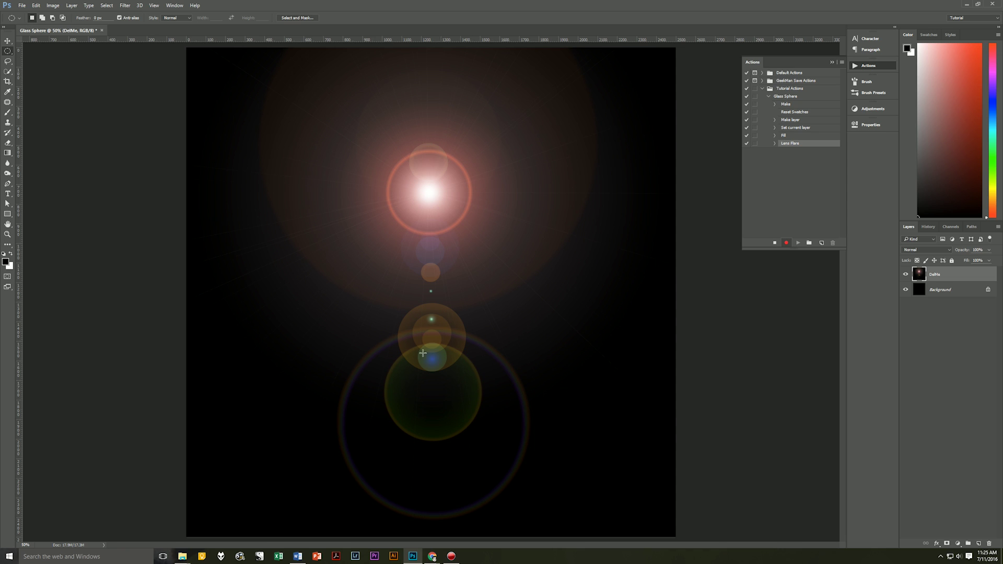
Apply Polar Coordinates set to Polar to Rectangular to the flare layer.
left_click(125, 5)
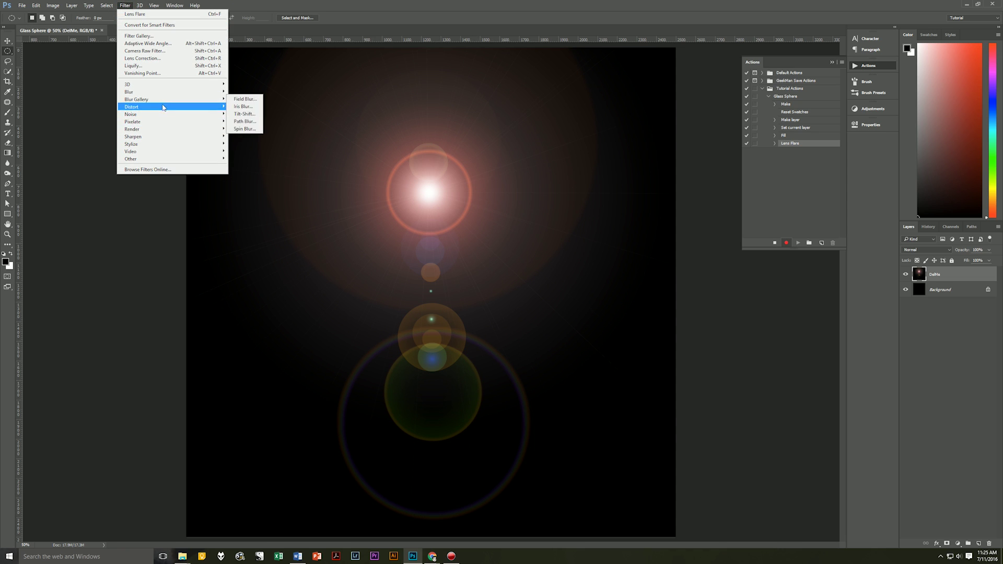
mouse_move(159, 107)
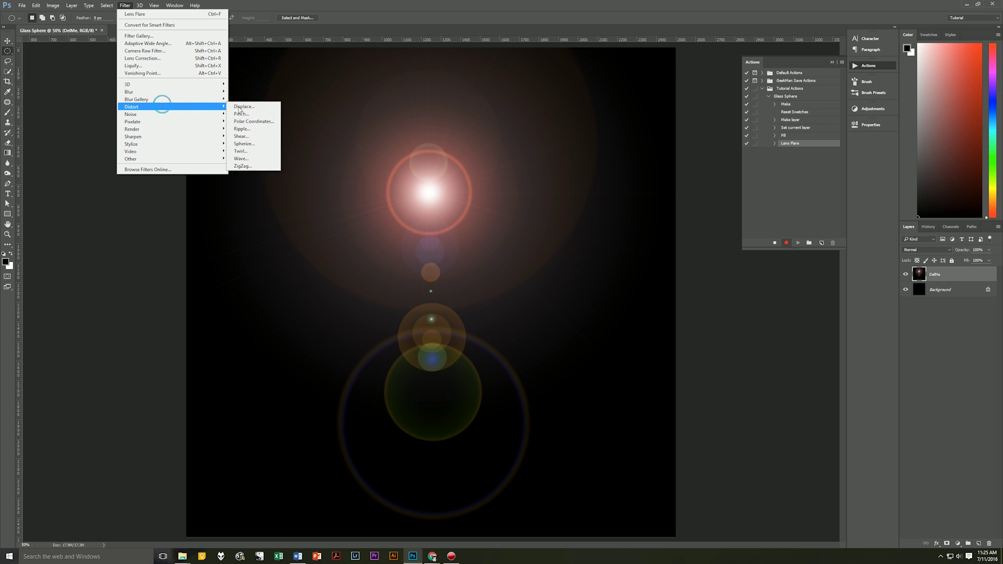
left_click(263, 121)
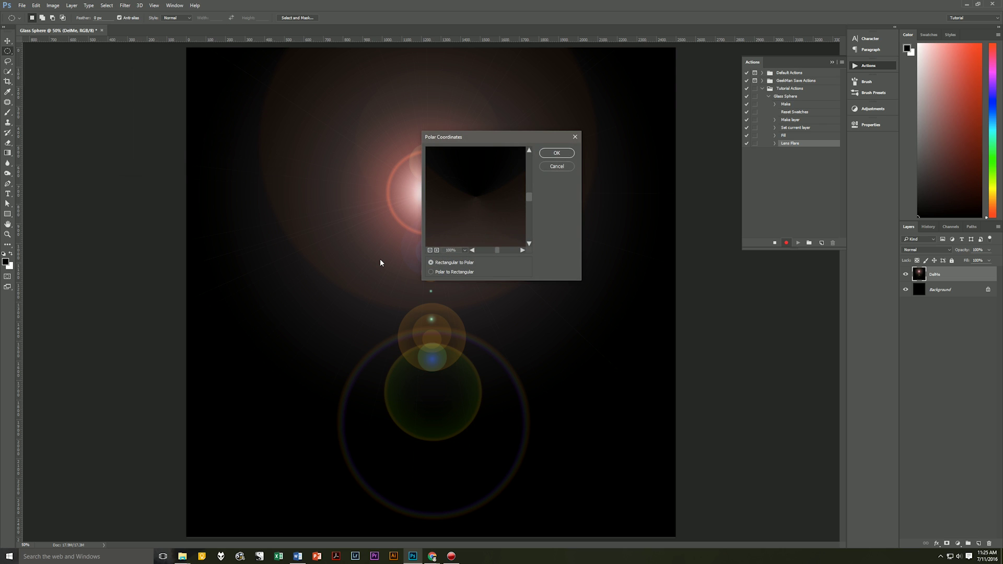
left_click(444, 272)
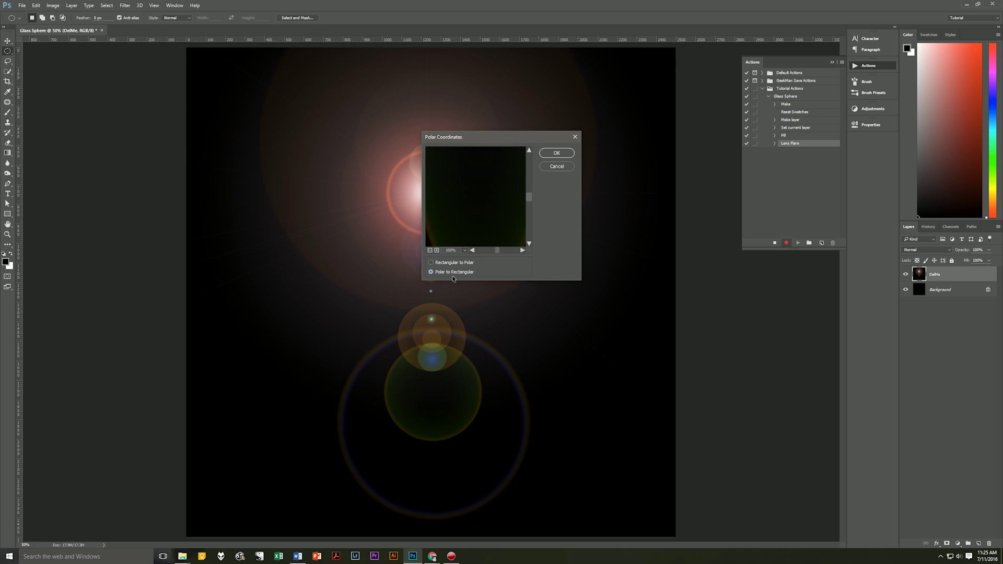
left_click(430, 250)
left_click(430, 250)
left_click(430, 250)
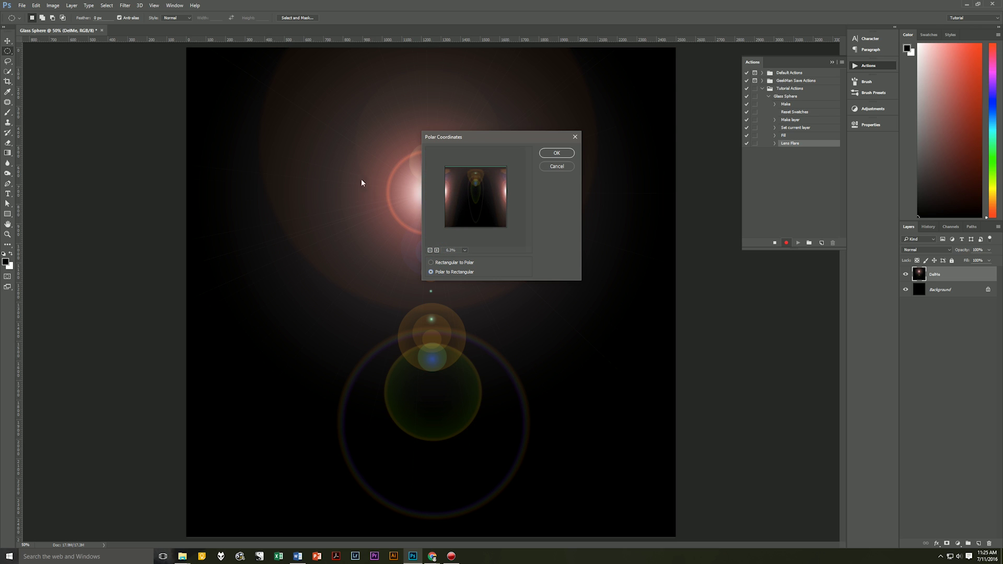
left_click(557, 154)
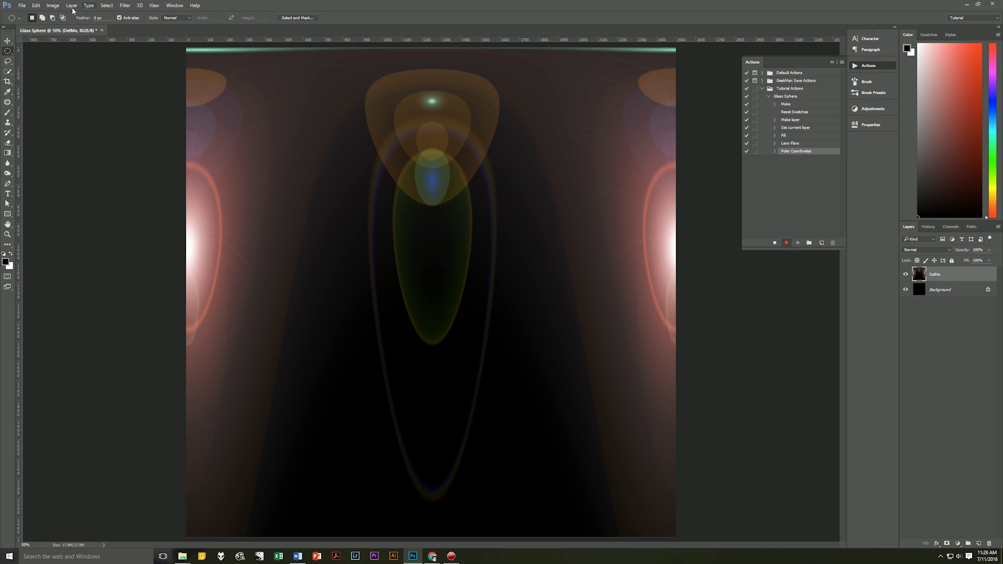
Flip the whole canvas vertically so the flare is upside down.
left_click(53, 6)
mouse_move(83, 77)
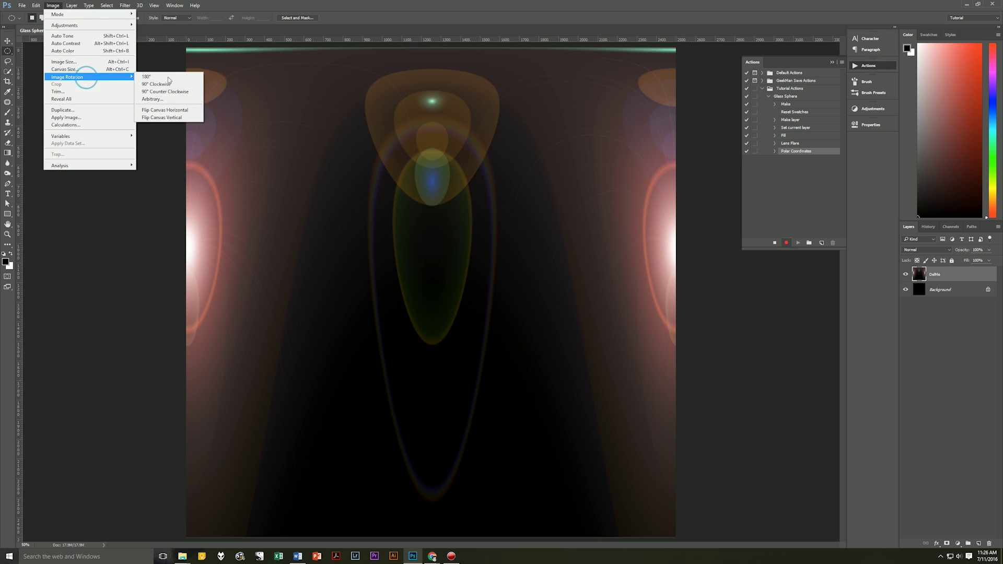
left_click(175, 118)
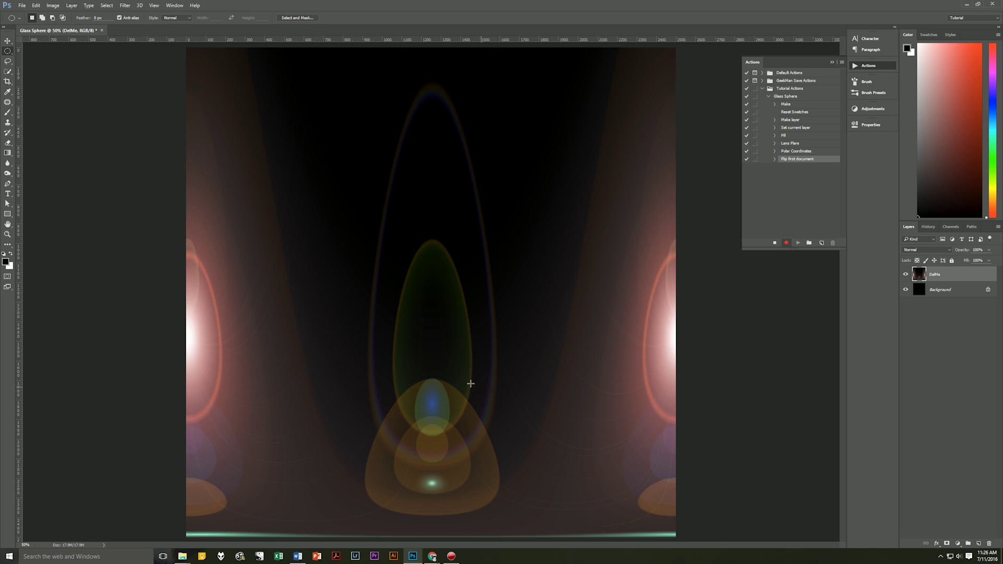
Apply Polar Coordinates set to Rectangular to Polar to wrap the flare into a sphere.
left_click(125, 5)
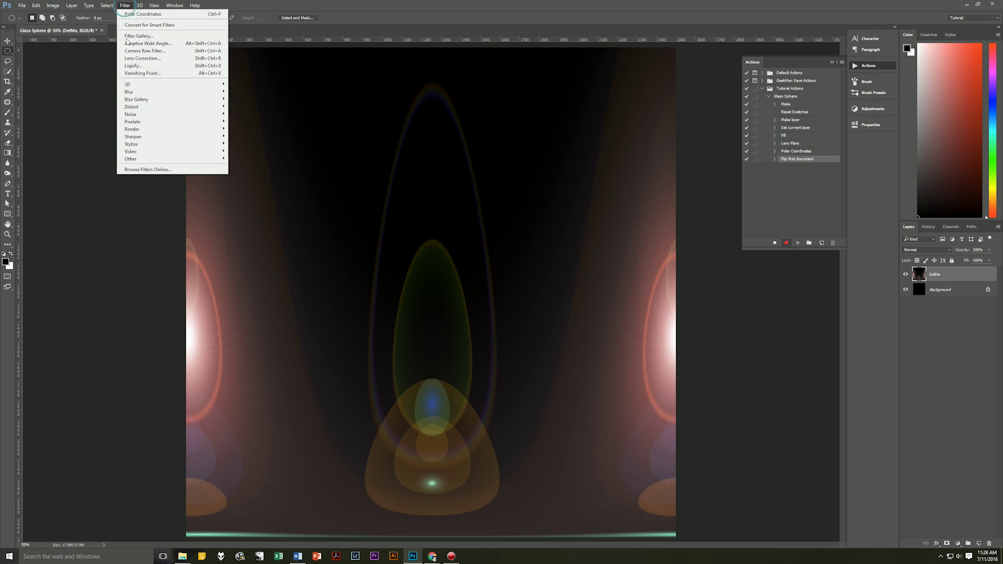
mouse_move(140, 111)
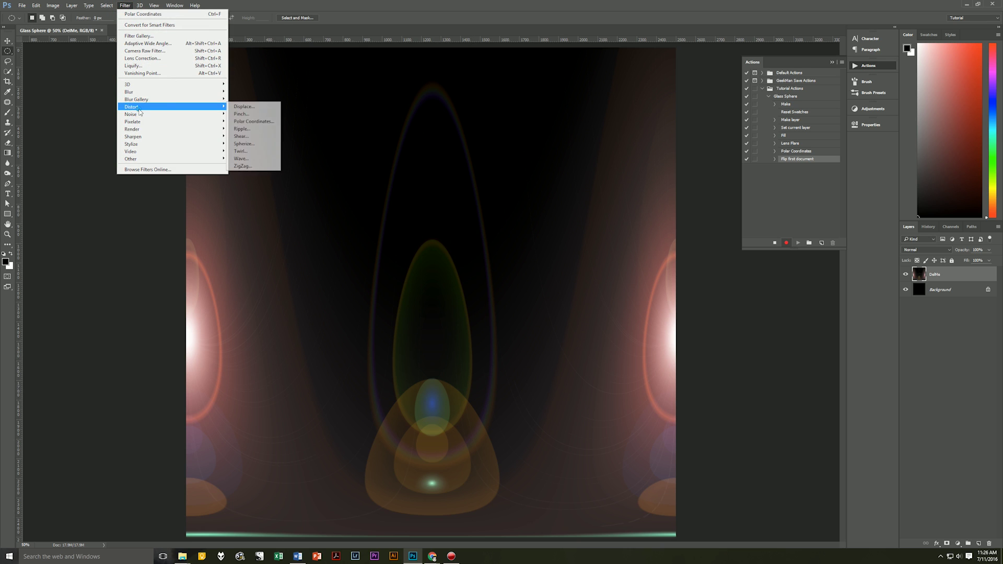
left_click(258, 121)
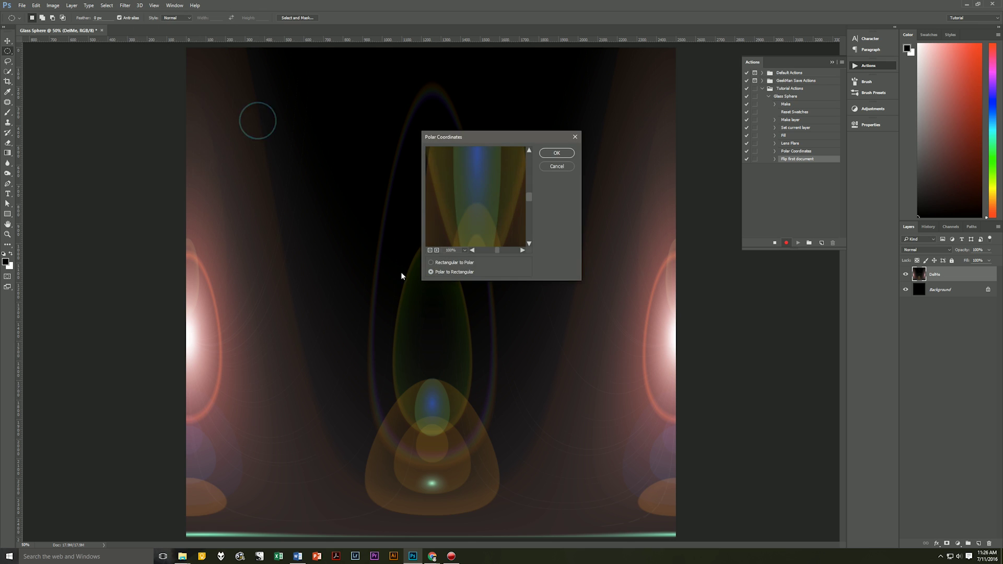
left_click(431, 262)
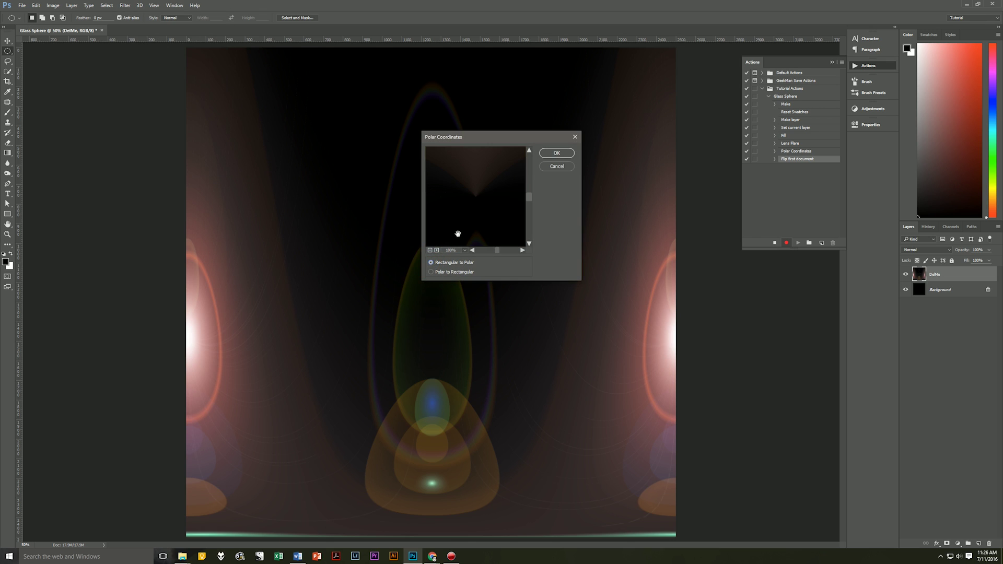
left_click(429, 250)
left_click(430, 249)
left_click(429, 250)
left_click(429, 249)
left_click(429, 250)
left_click(429, 250)
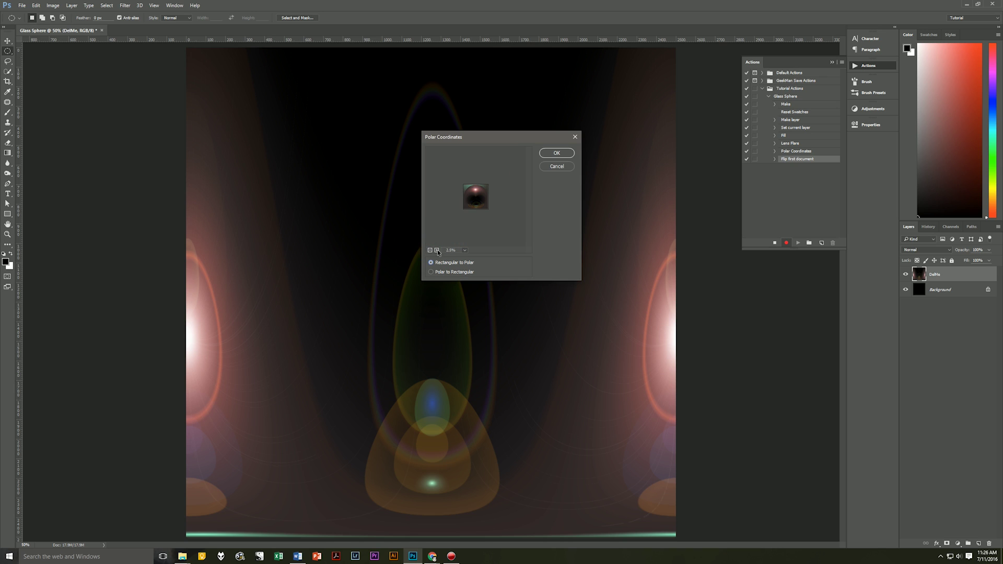
left_click(430, 249)
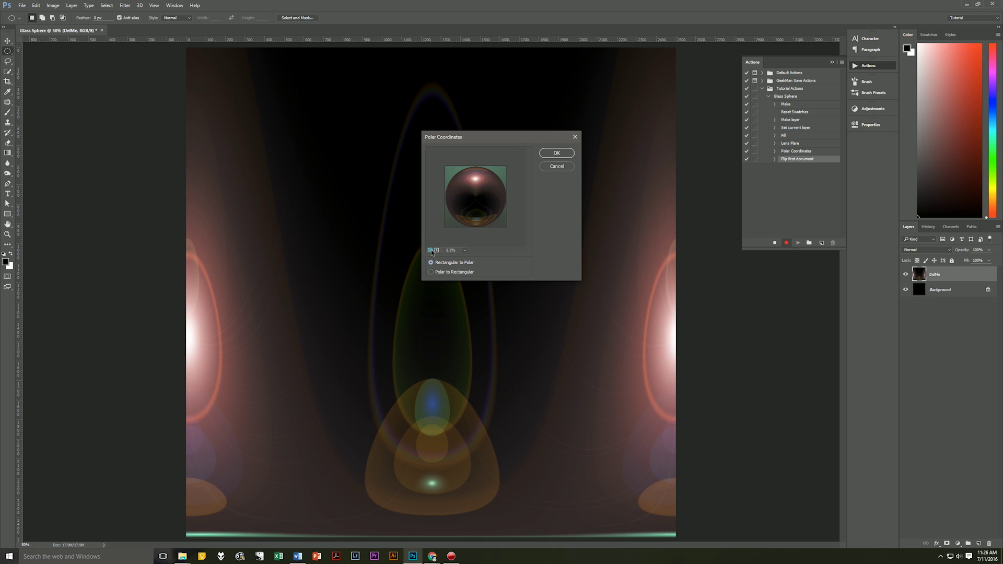
left_click(556, 150)
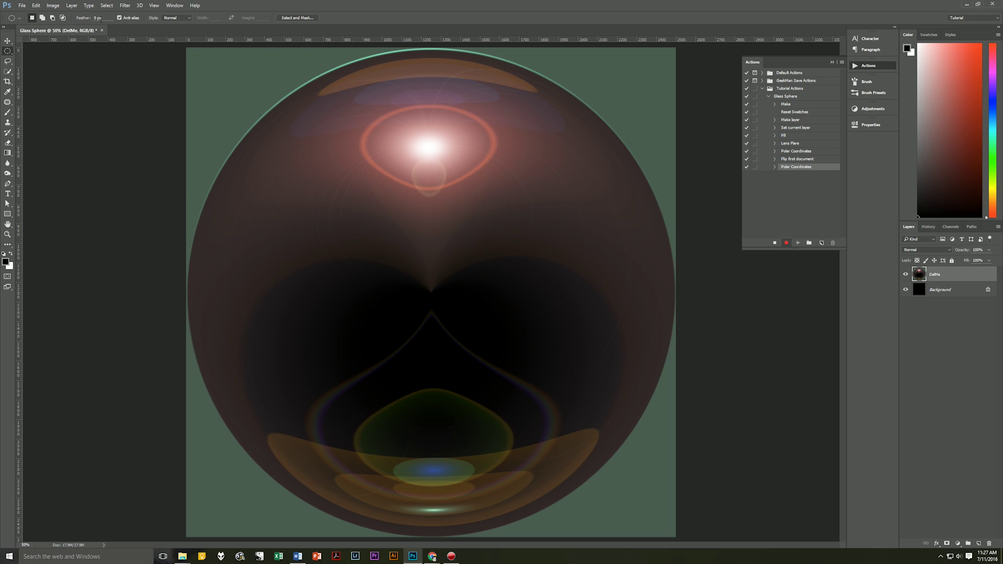
Set the Elliptical Marquee to Fixed Size 2420 × 2420 px and align the circle over the sphere.
left_click(186, 18)
left_click(172, 34)
left_click_drag(457, 338, 551, 381)
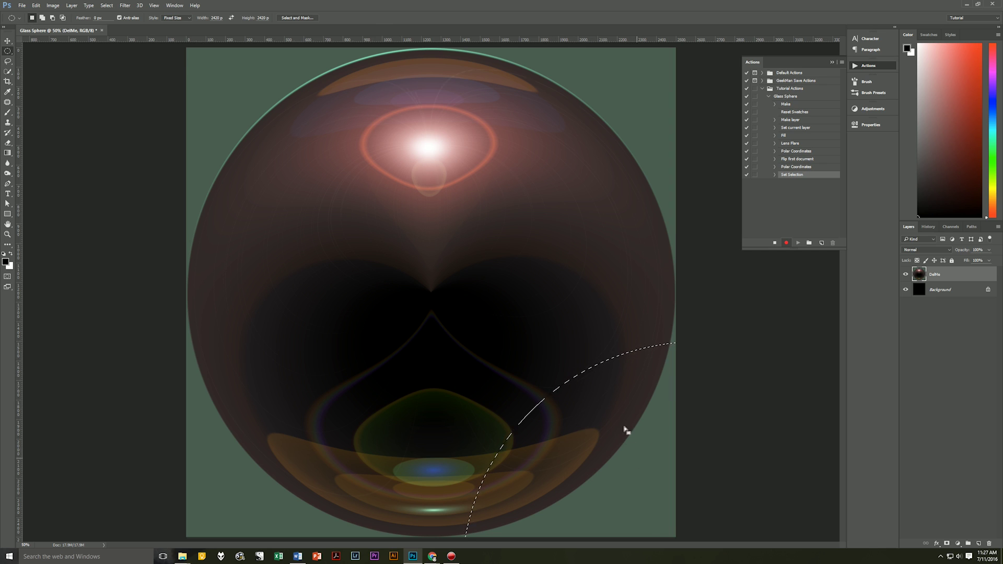
left_click_drag(643, 503, 375, 216)
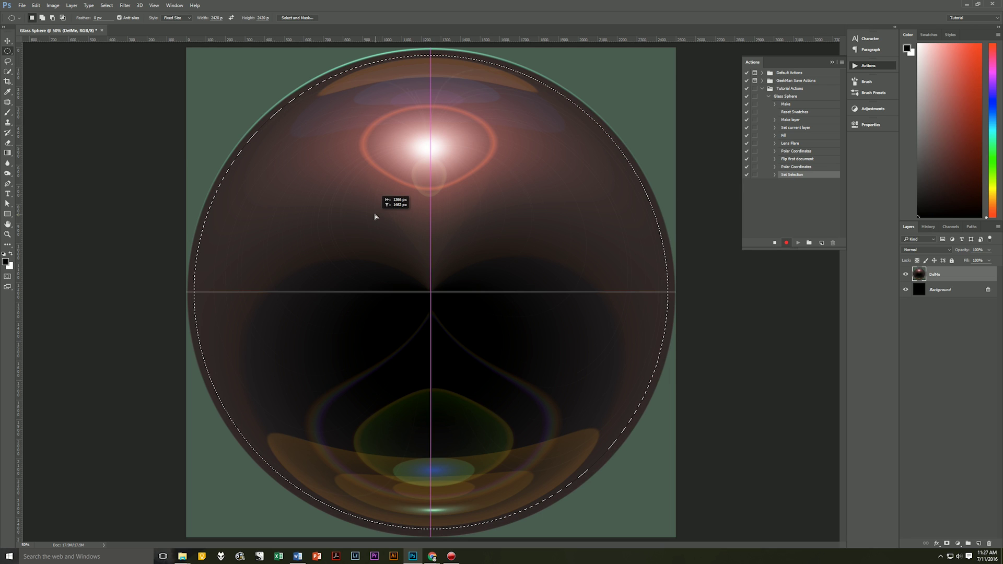
left_click_drag(375, 216, 375, 217)
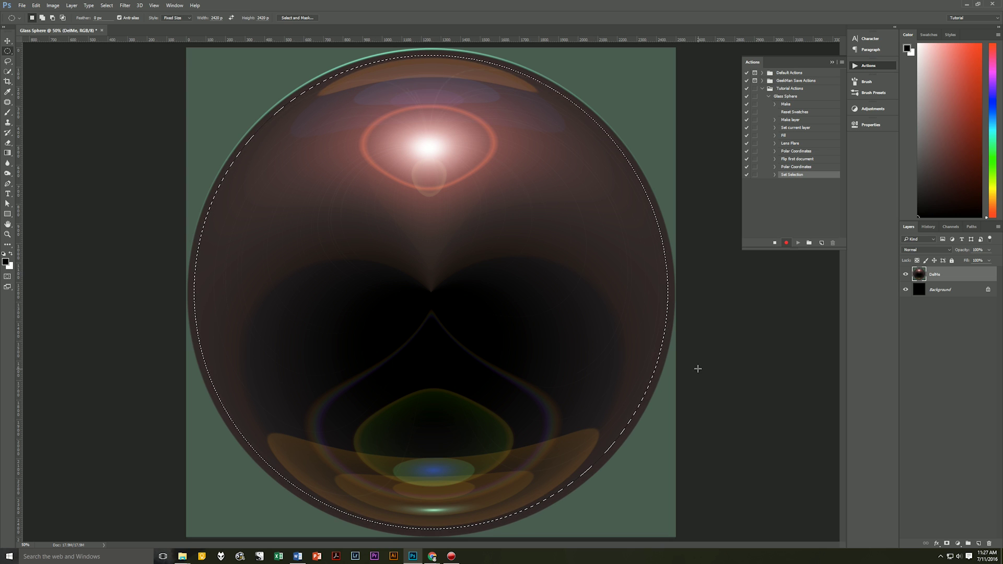
Copy the circular area, paste it onto a new layer, and name it Glass Sphere.
key("Right")
key("ctrl+c")
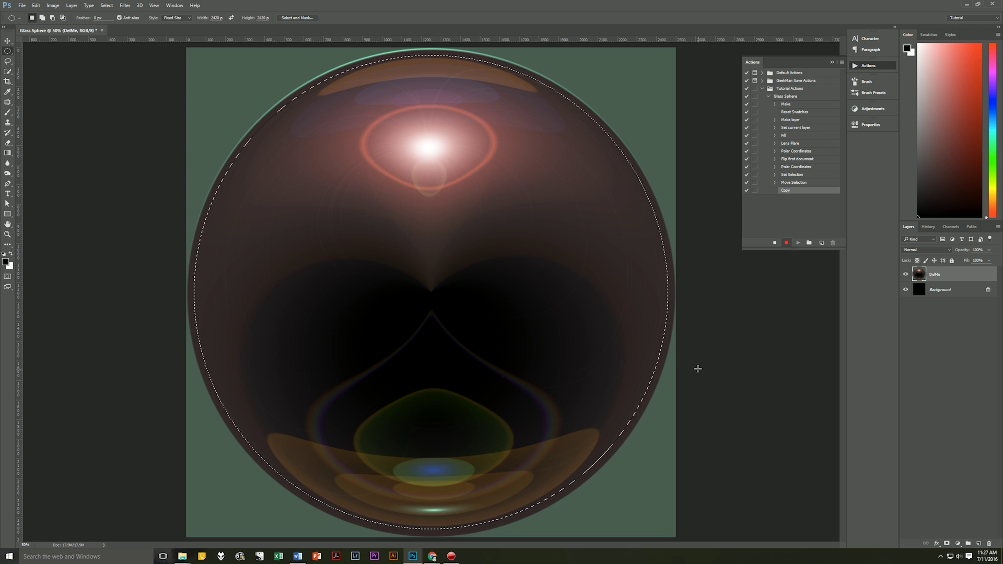
key("ctrl+v")
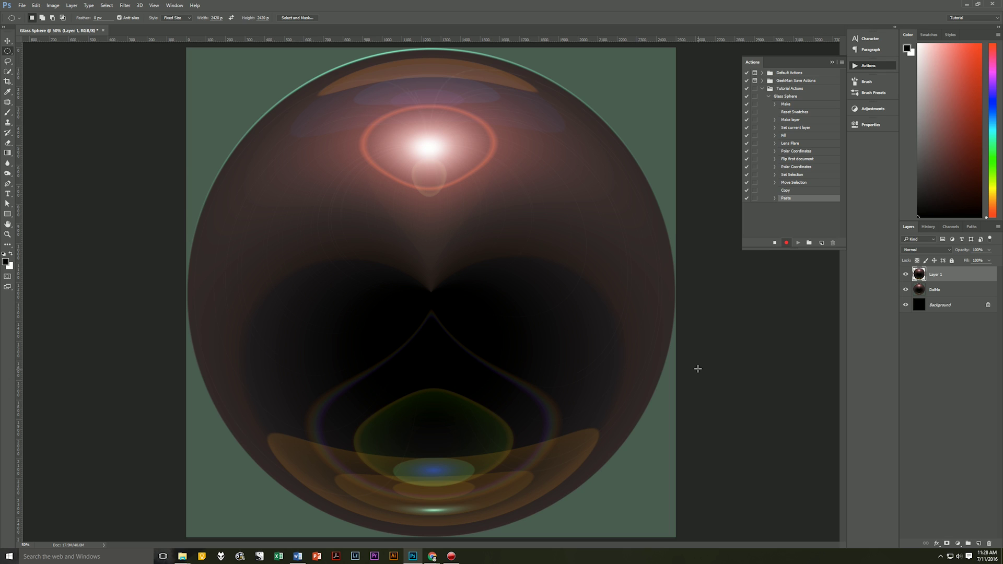
double_click(933, 275)
type("Glass Sphere")
key("Return")
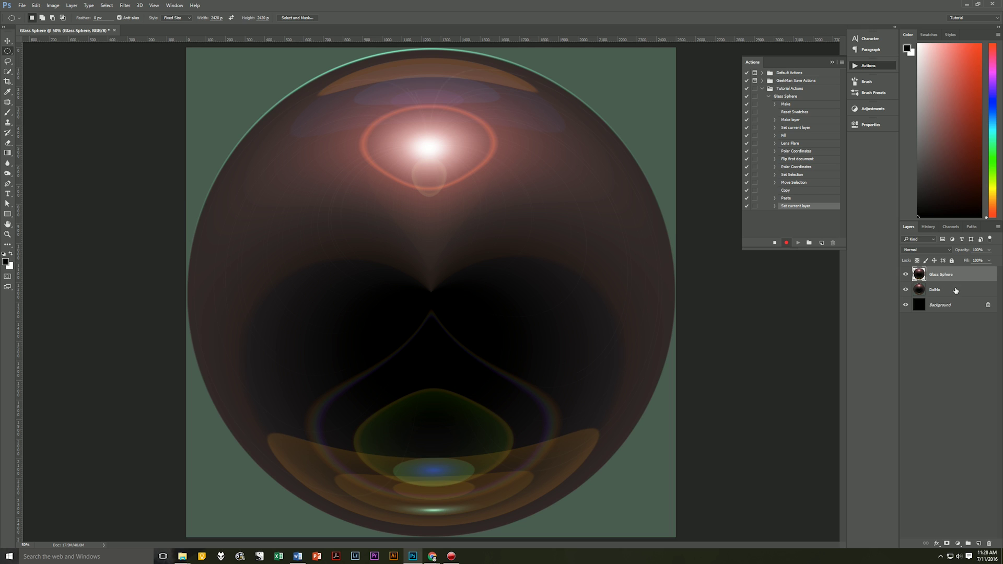
Delete the DelMe layer, leaving Glass Sphere above the black Background.
left_click(956, 289)
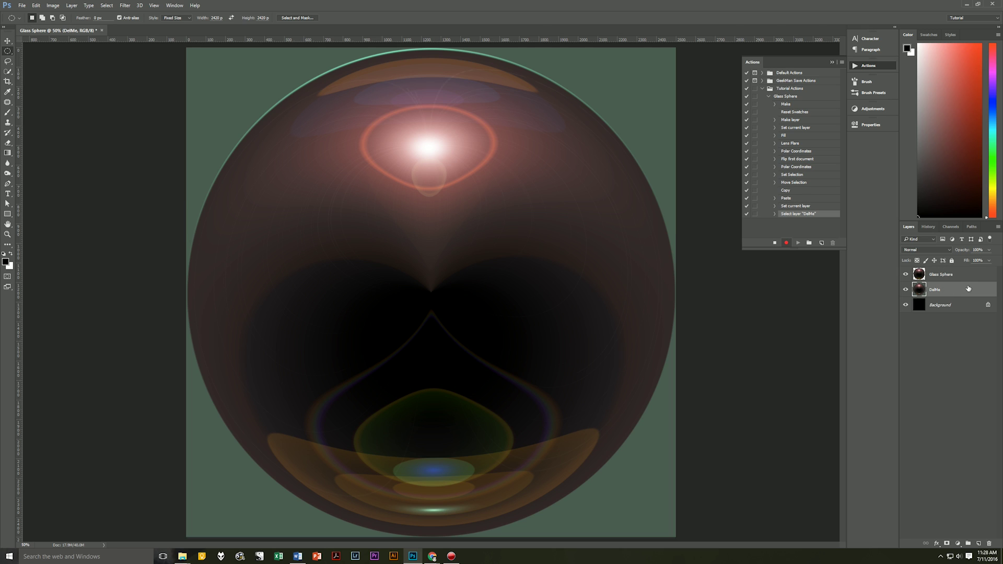
left_click_drag(958, 291, 991, 539)
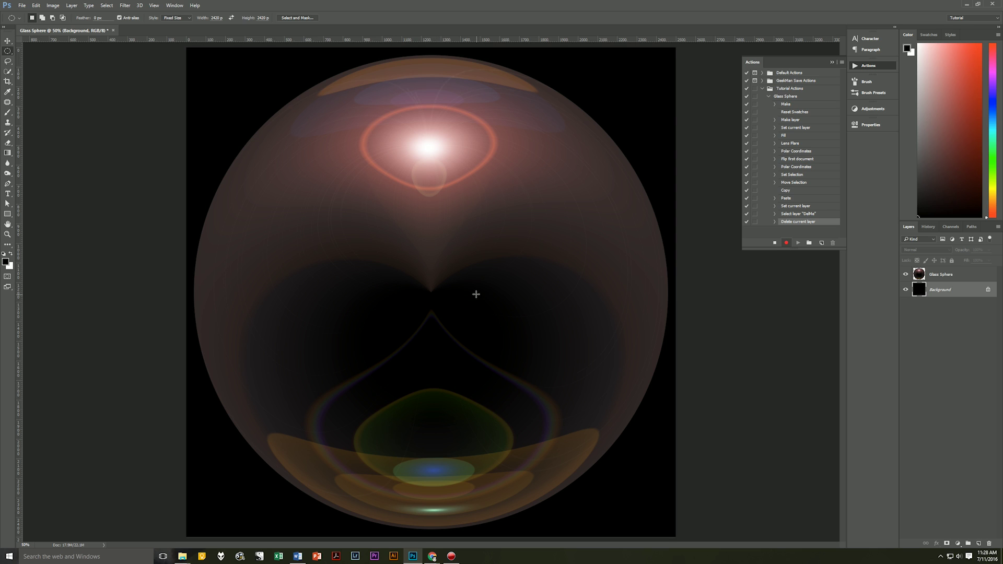
Set the Glass Sphere layer's blend mode to Screen.
left_click(948, 277)
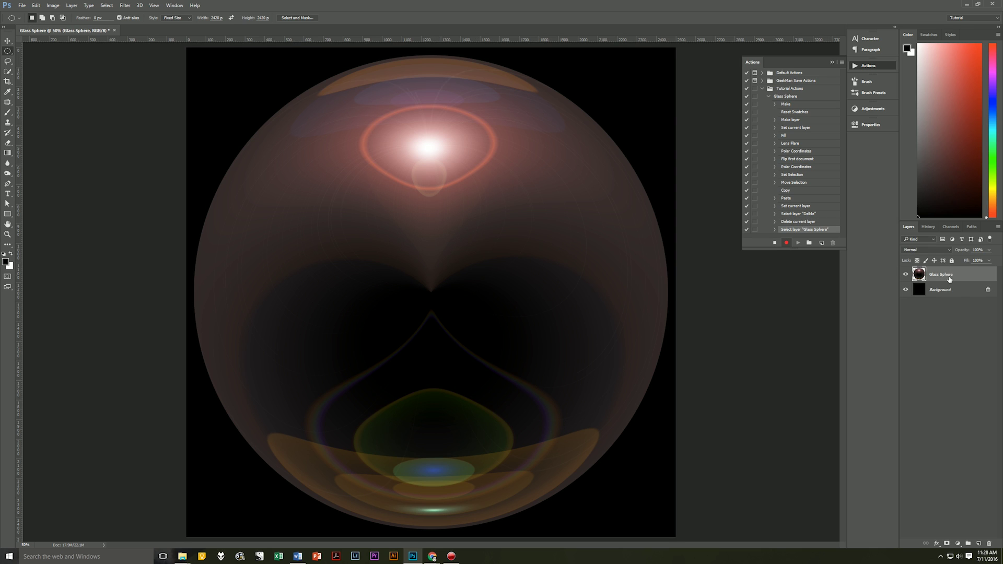
left_click(939, 248)
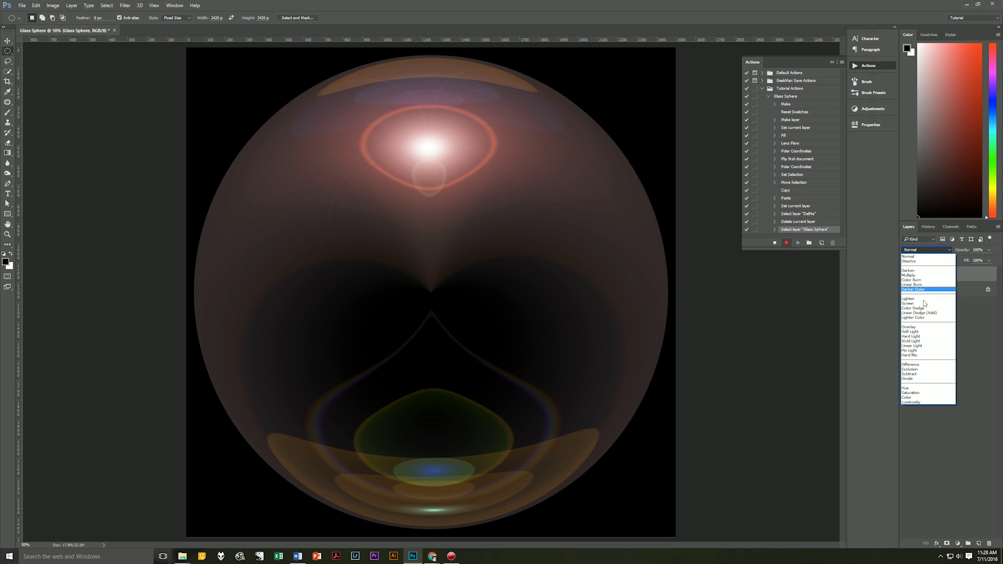
left_click(923, 304)
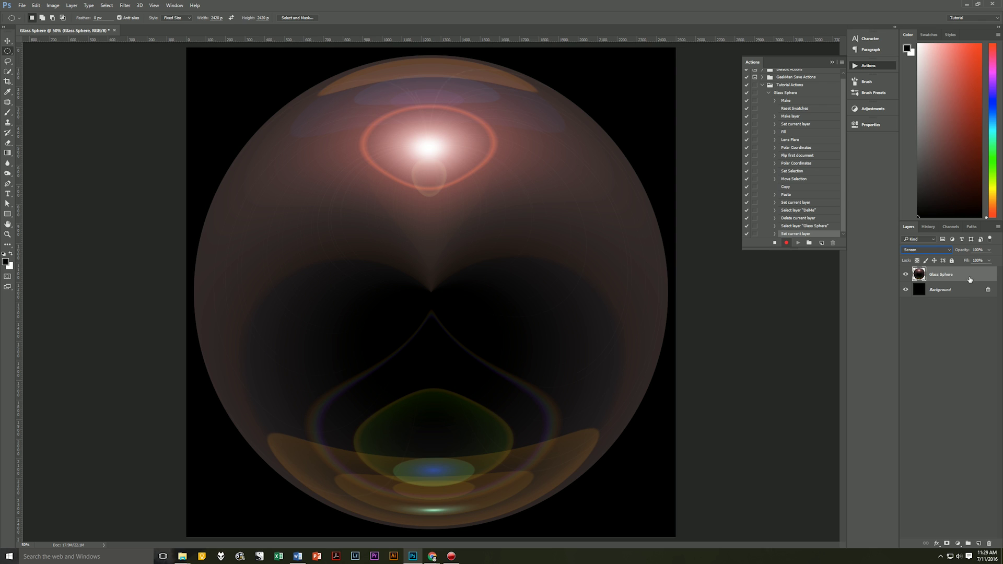
Stop recording, enable the Lens Flare step's dialog toggle, and collapse the Glass Sphere action.
left_click(774, 243)
left_click(792, 141)
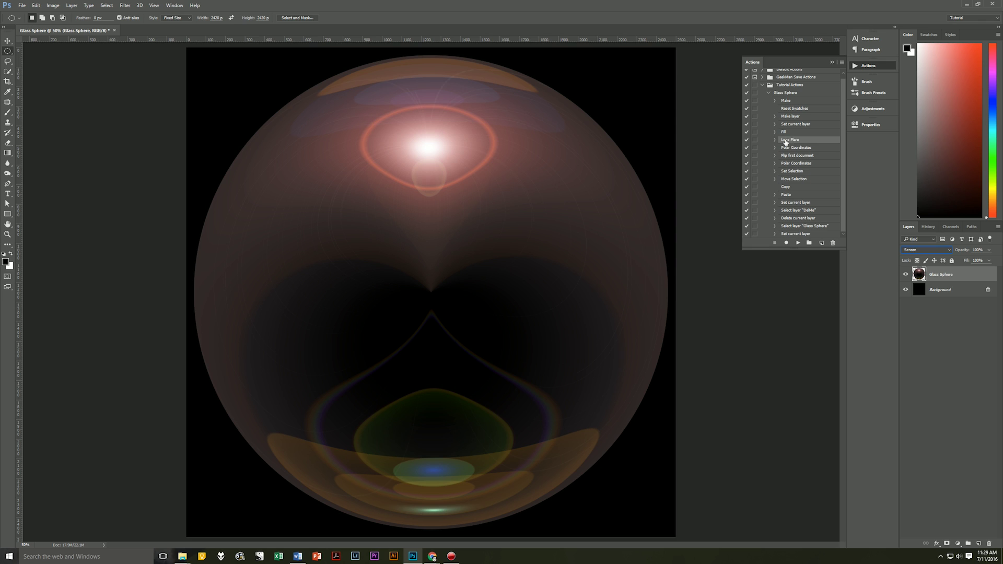
left_click(755, 141)
left_click(768, 93)
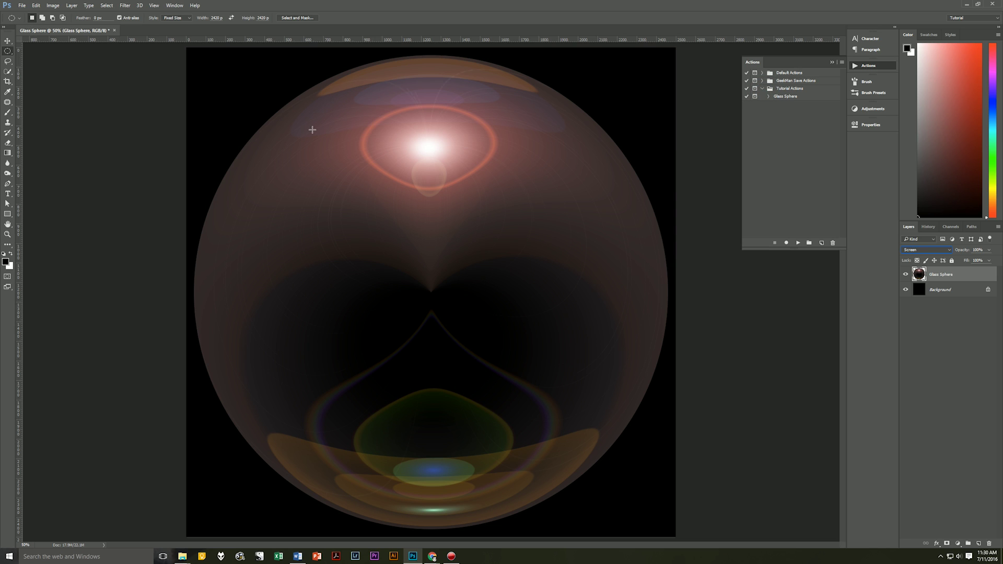
Close the sphere document without saving and replay the Glass Sphere action.
left_click(115, 30)
left_click(524, 205)
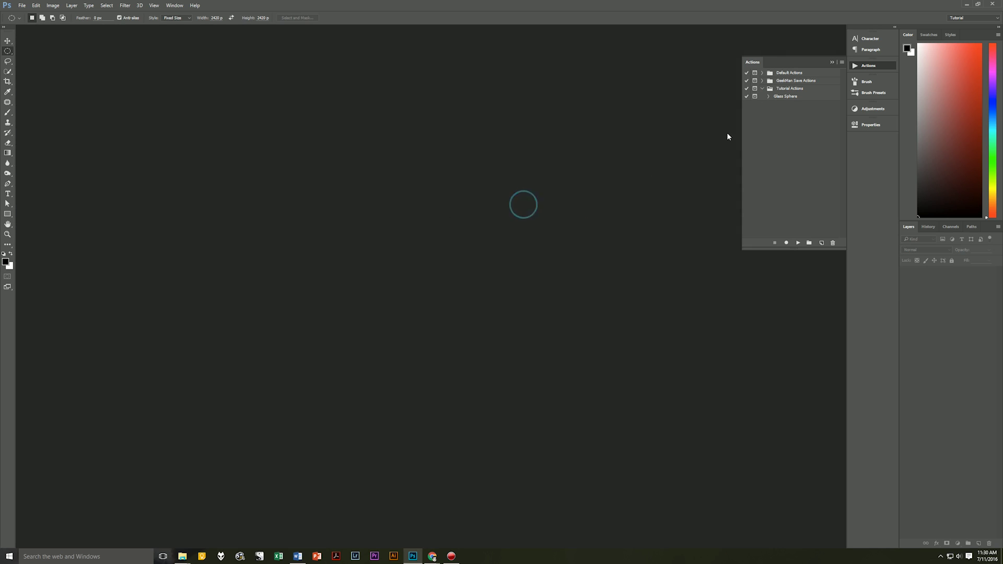
left_click(790, 97)
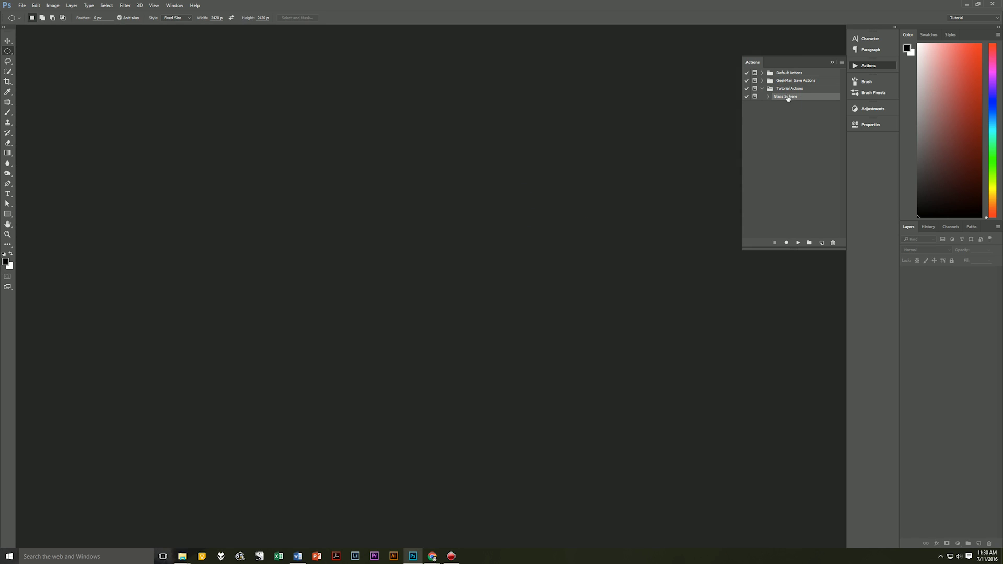
left_click(798, 244)
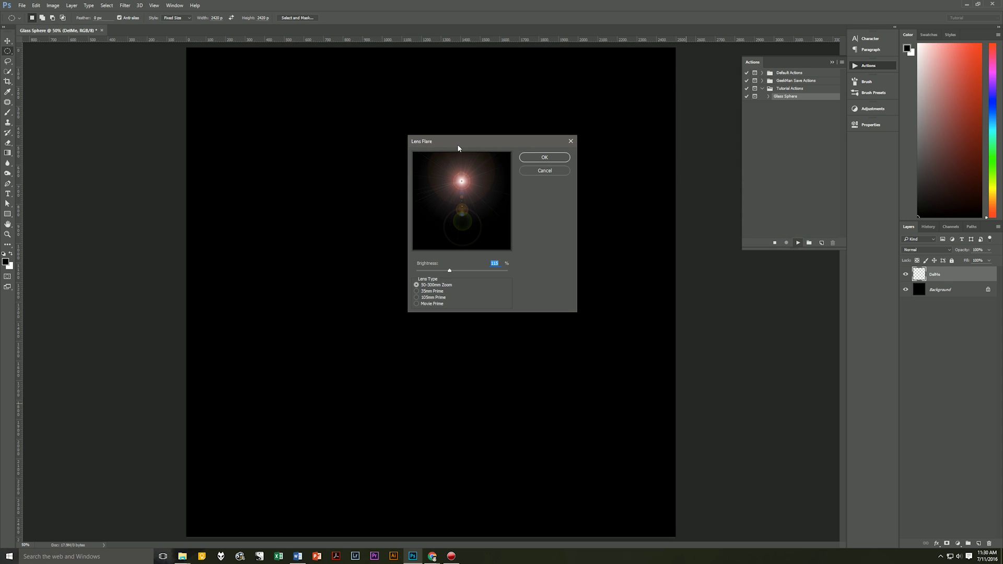
Apply a 35mm Prime lens flare at 130% brightness.
left_click_drag(457, 143, 480, 198)
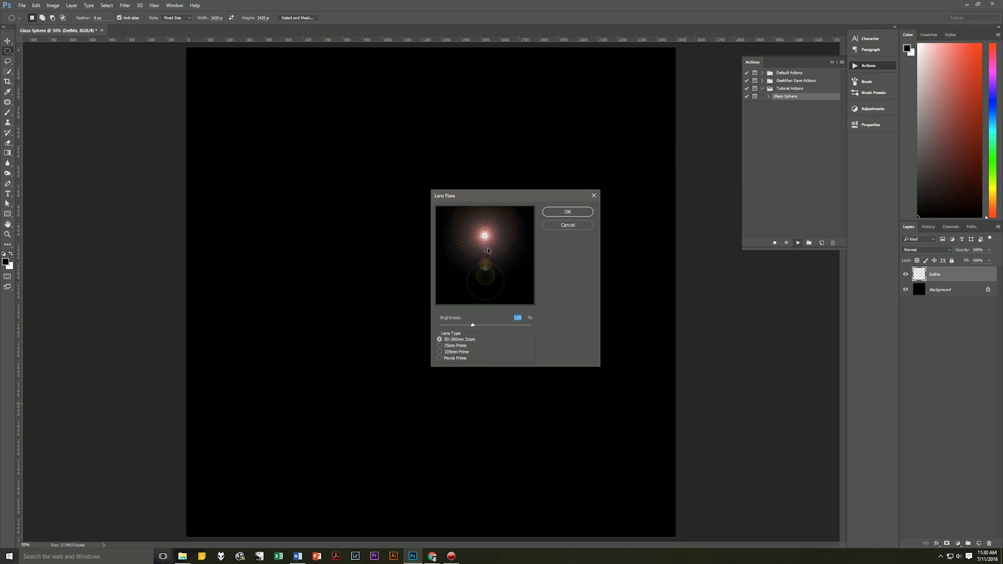
left_click_drag(473, 325, 478, 325)
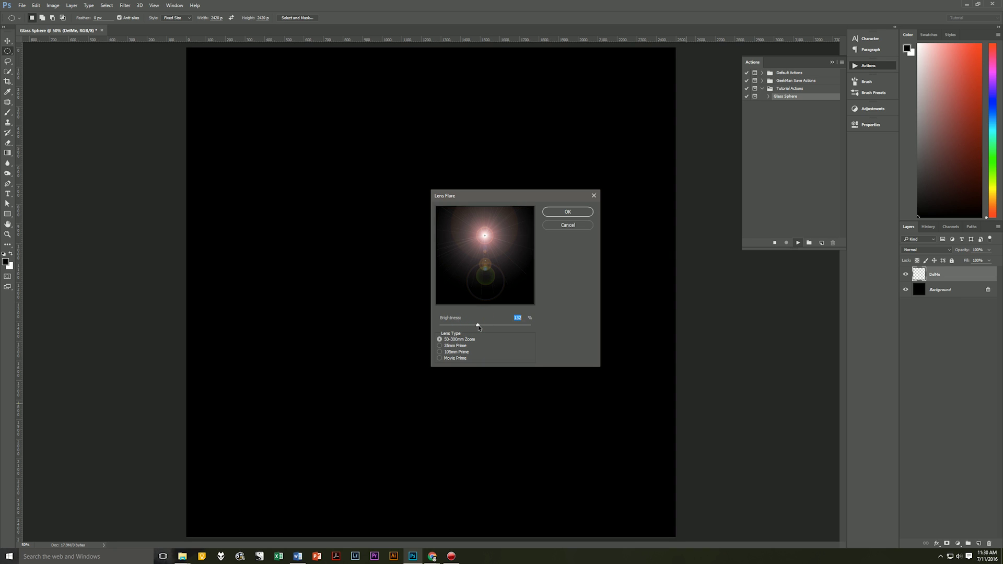
type("130")
left_click(440, 346)
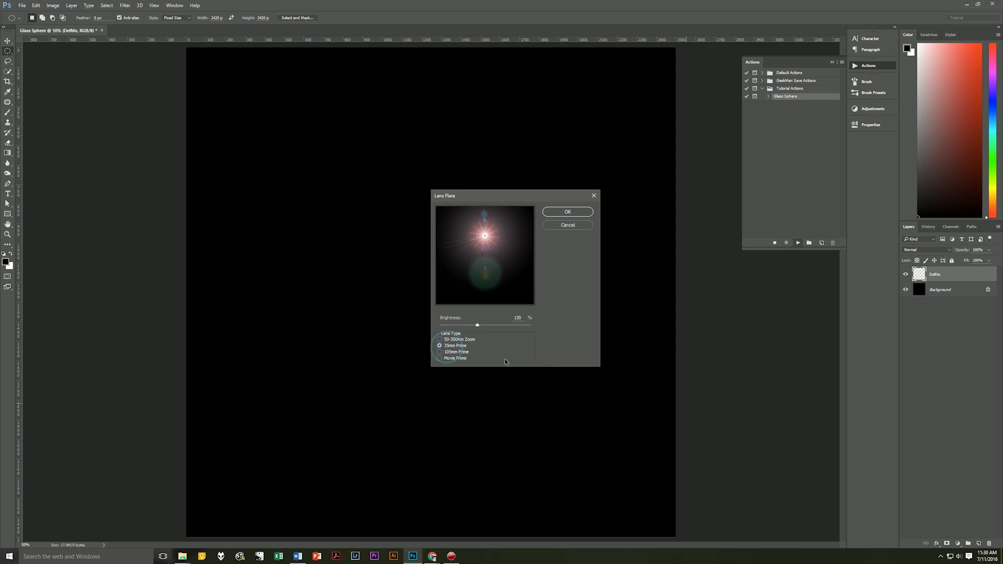
left_click(574, 211)
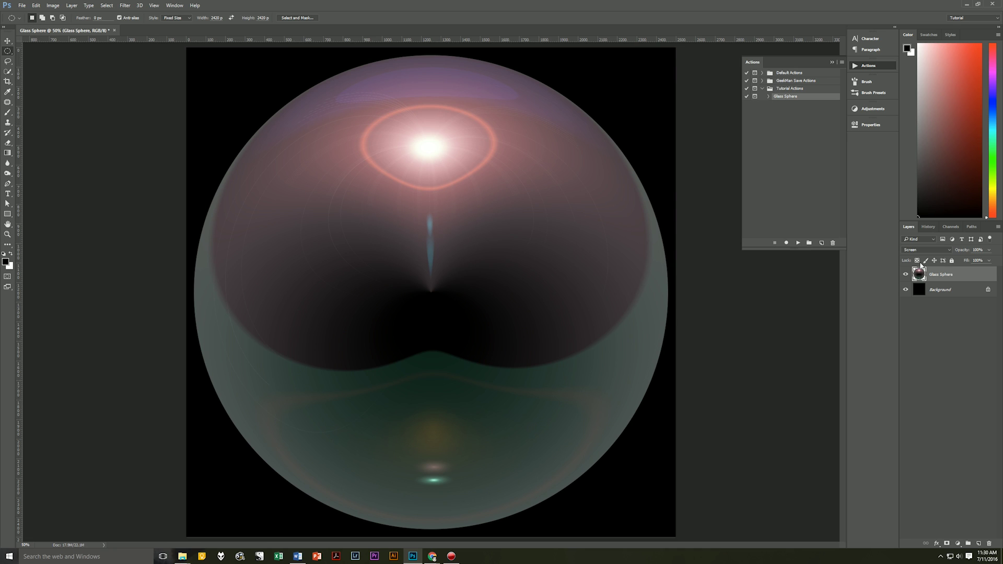
left_click(905, 289)
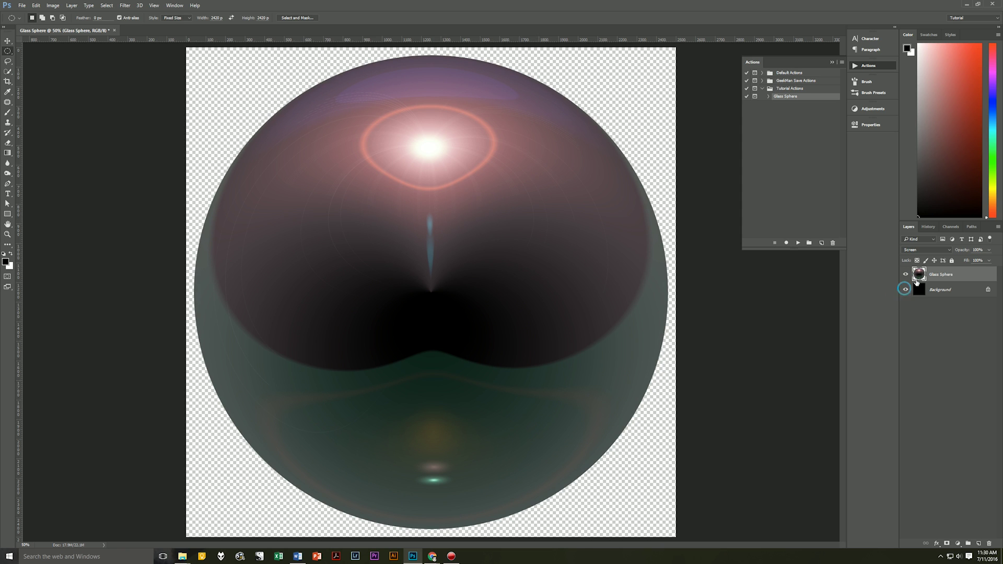
left_click(905, 289)
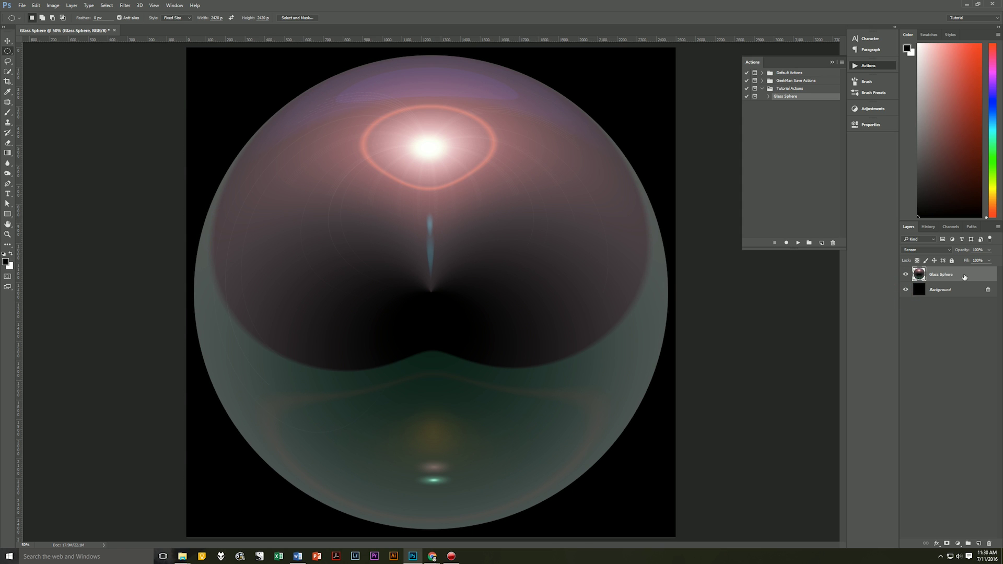